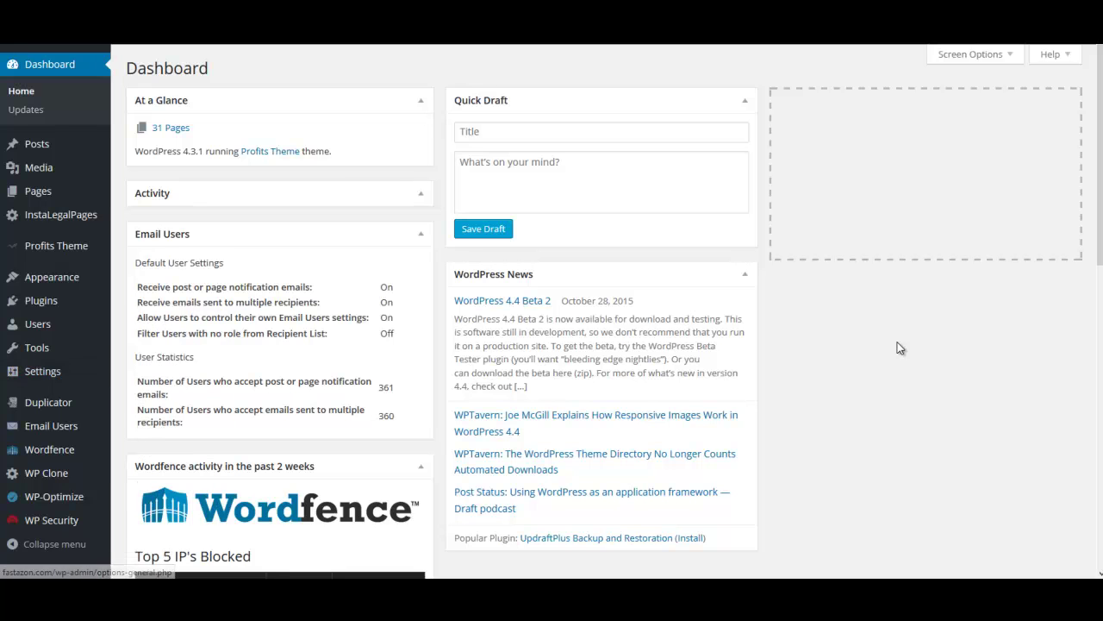
Open the iQ Block Country settings and view its Logging tab of recent blocked visits
mouse_move(89, 372)
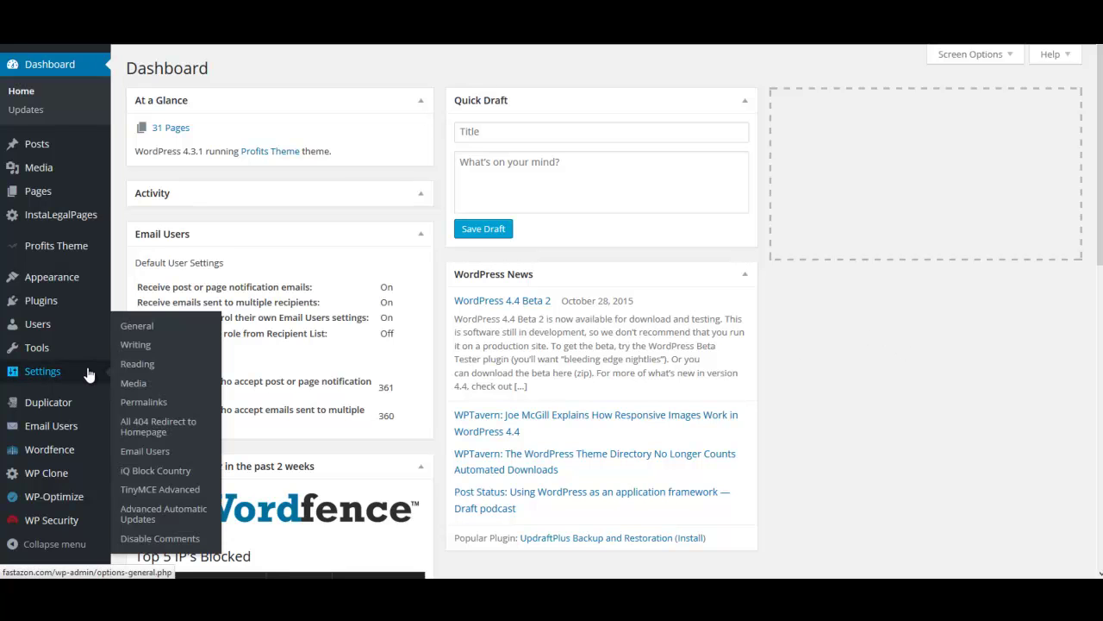
click(140, 474)
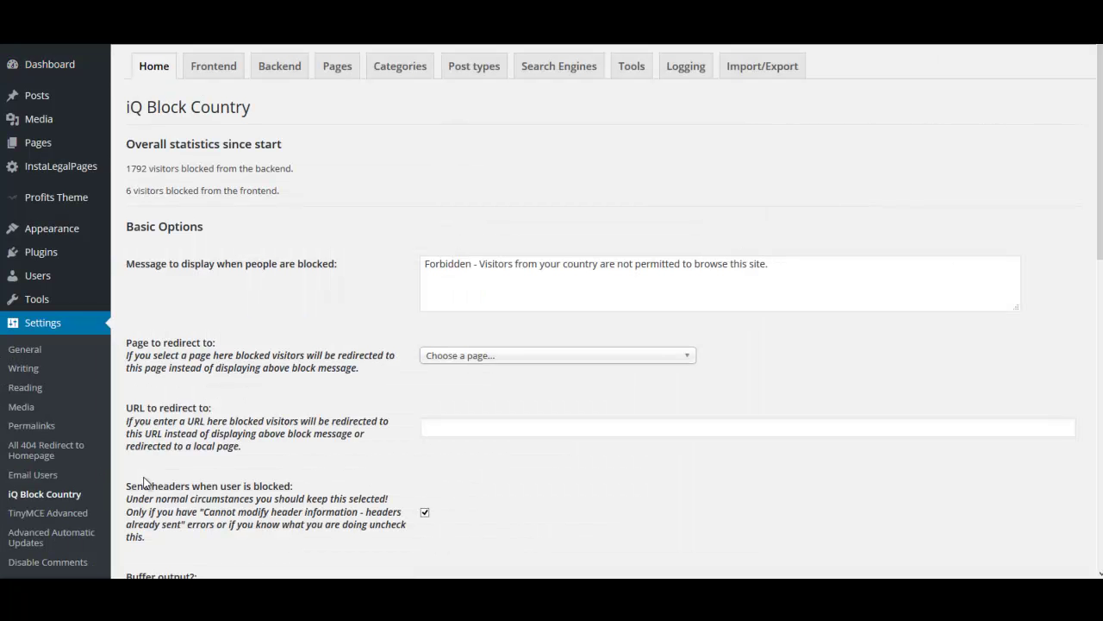
click(686, 69)
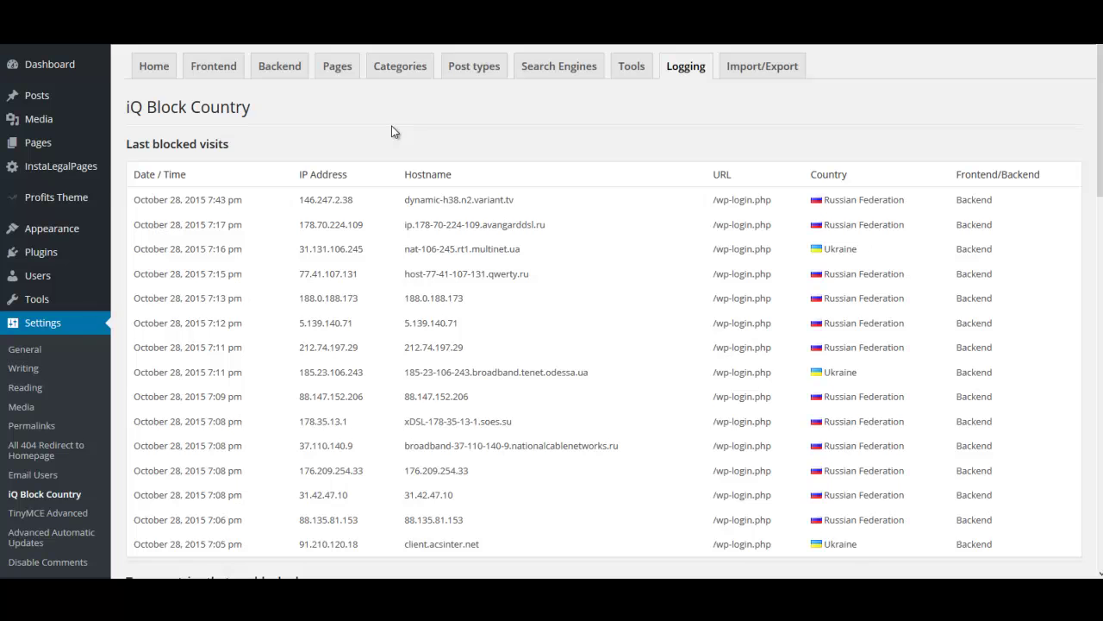
scroll(395, 151, down, 1)
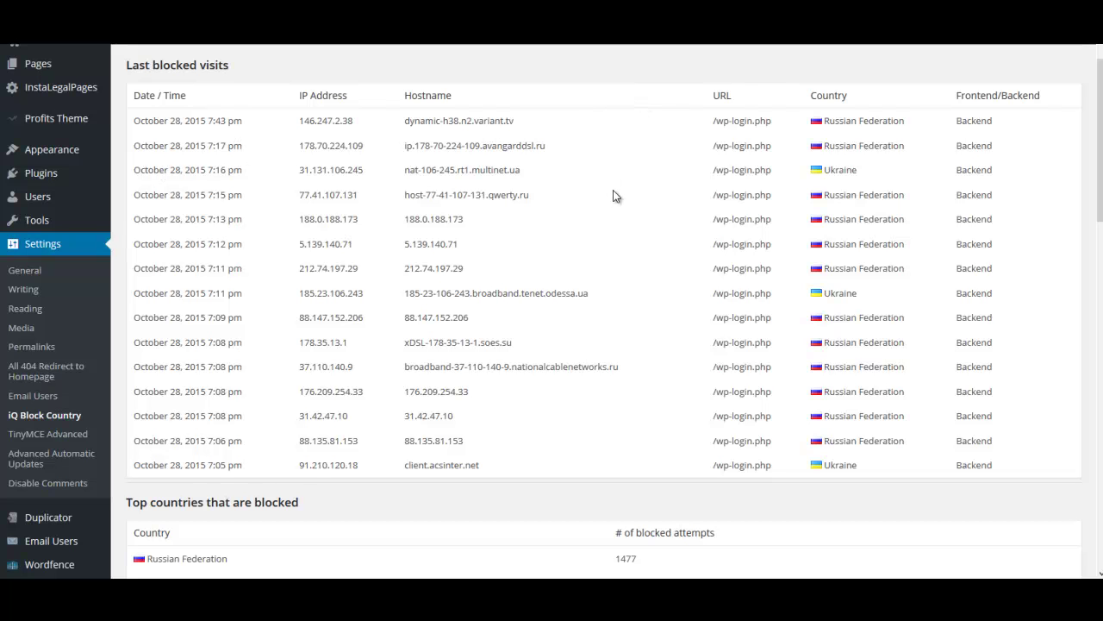
scroll(613, 196, down, 3)
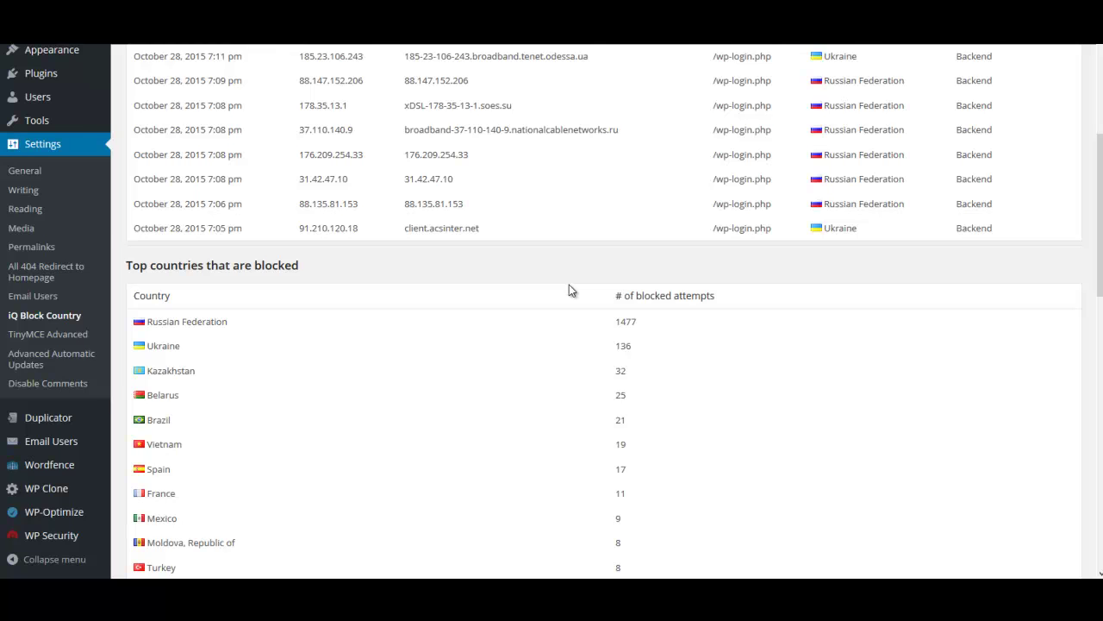
scroll(569, 287, down, 5)
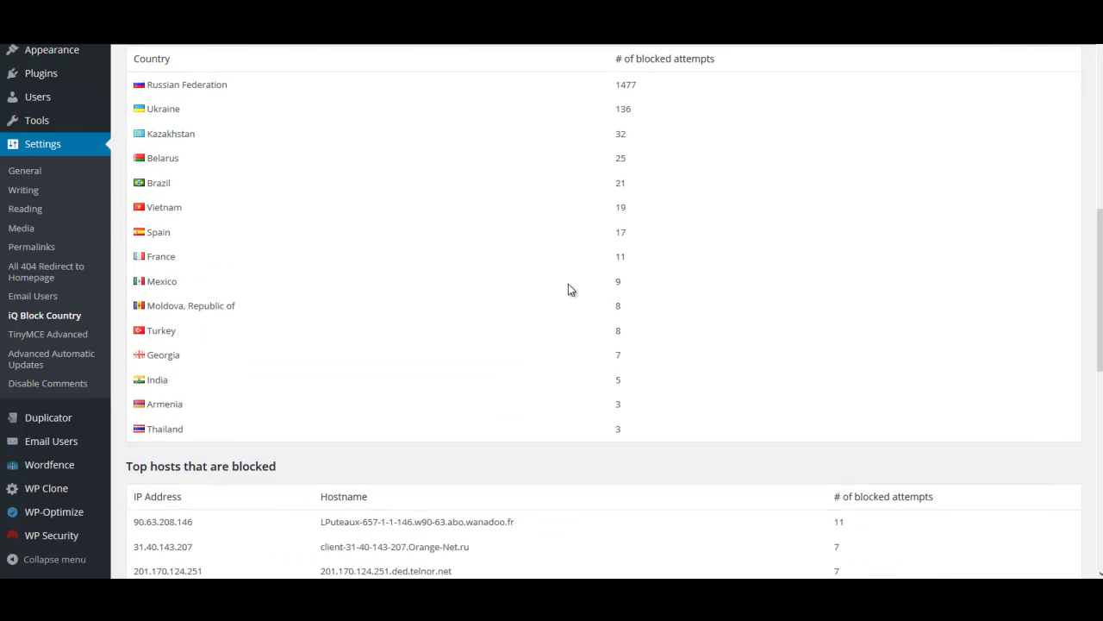
scroll(568, 288, up, 4)
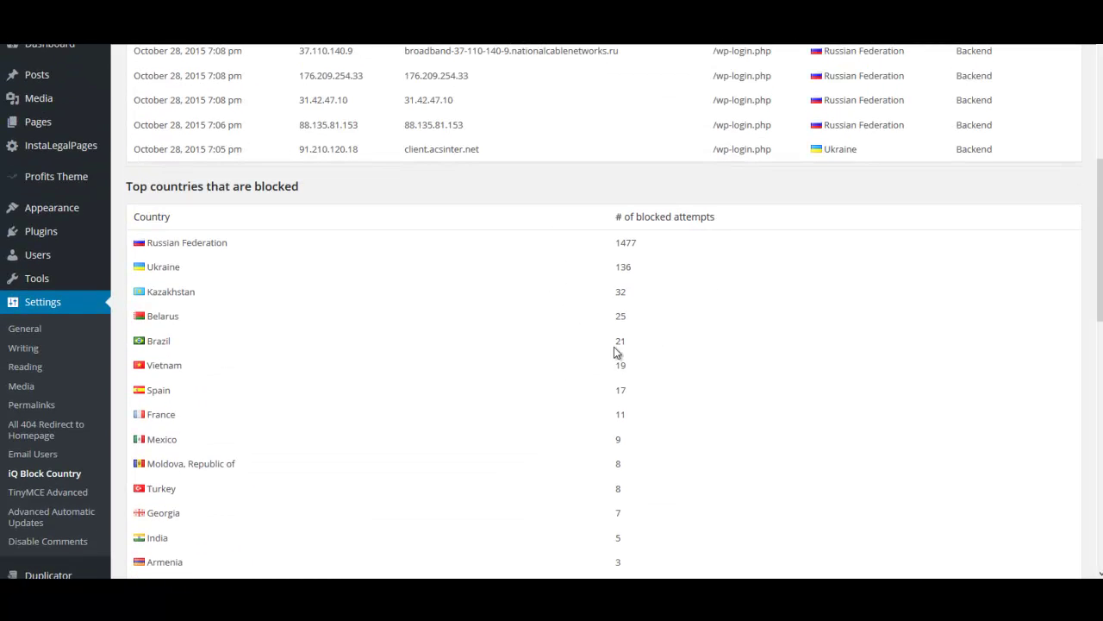
scroll(579, 327, up, 1)
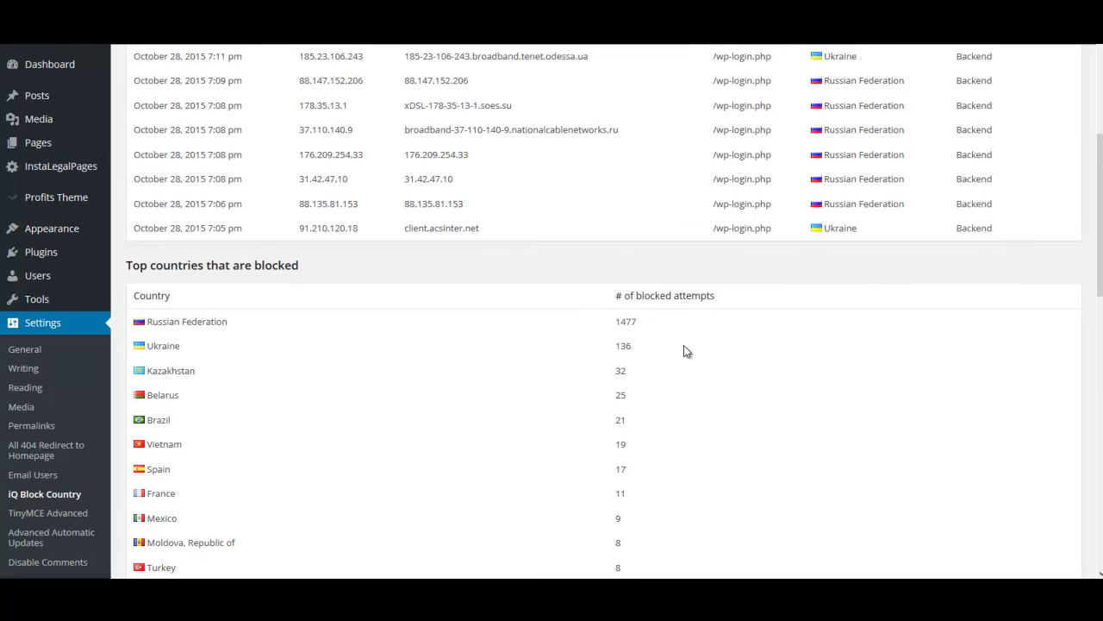
scroll(650, 324, up, 7)
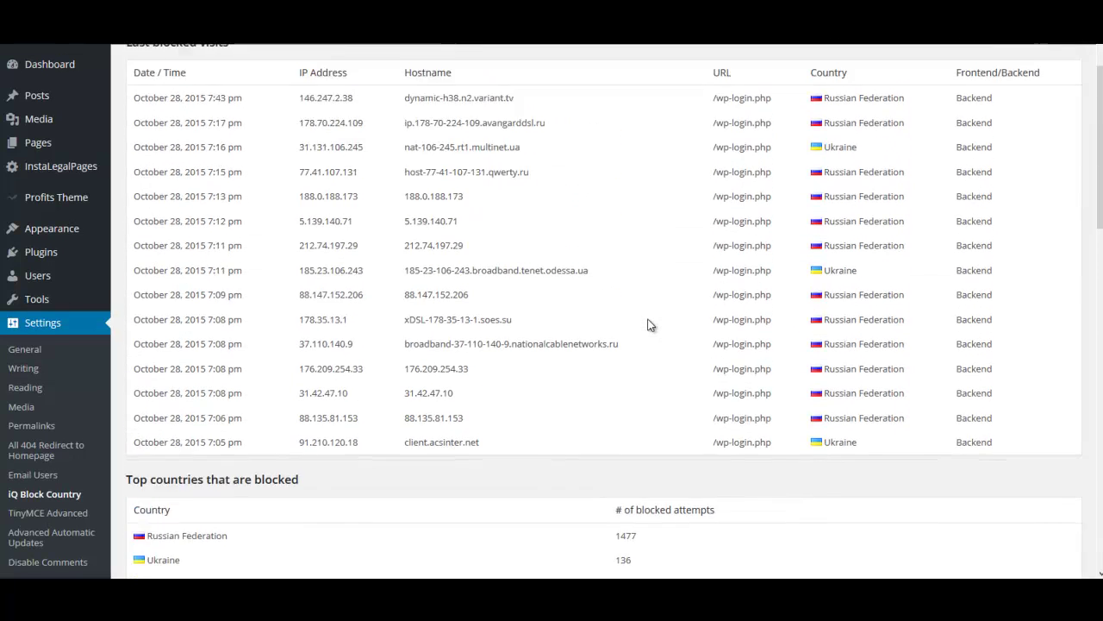
scroll(656, 278, down, 4)
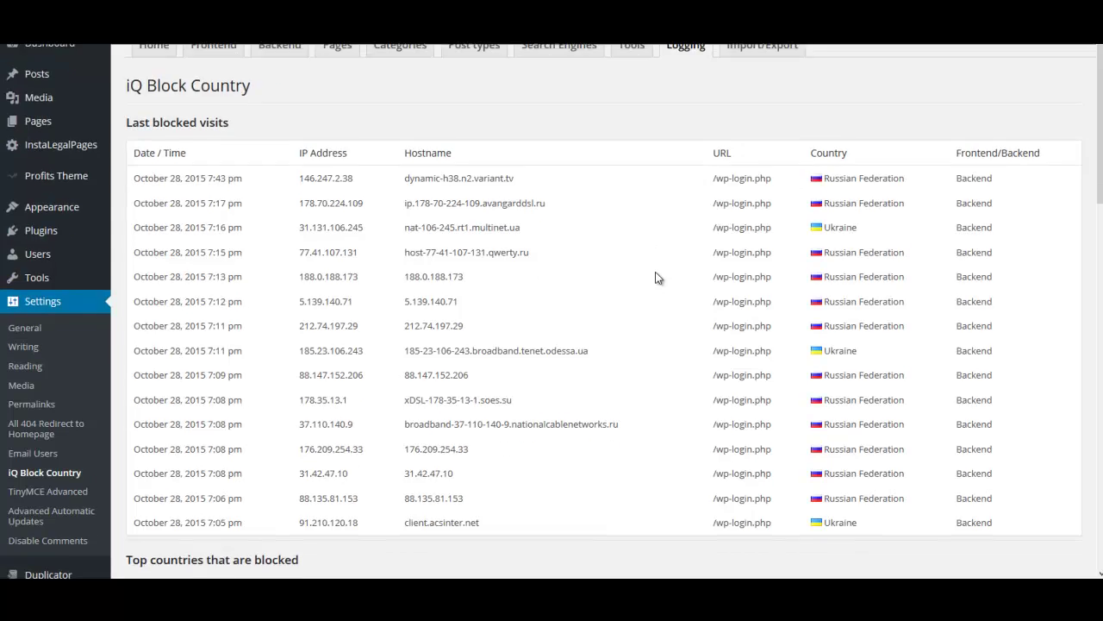
scroll(656, 278, down, 5)
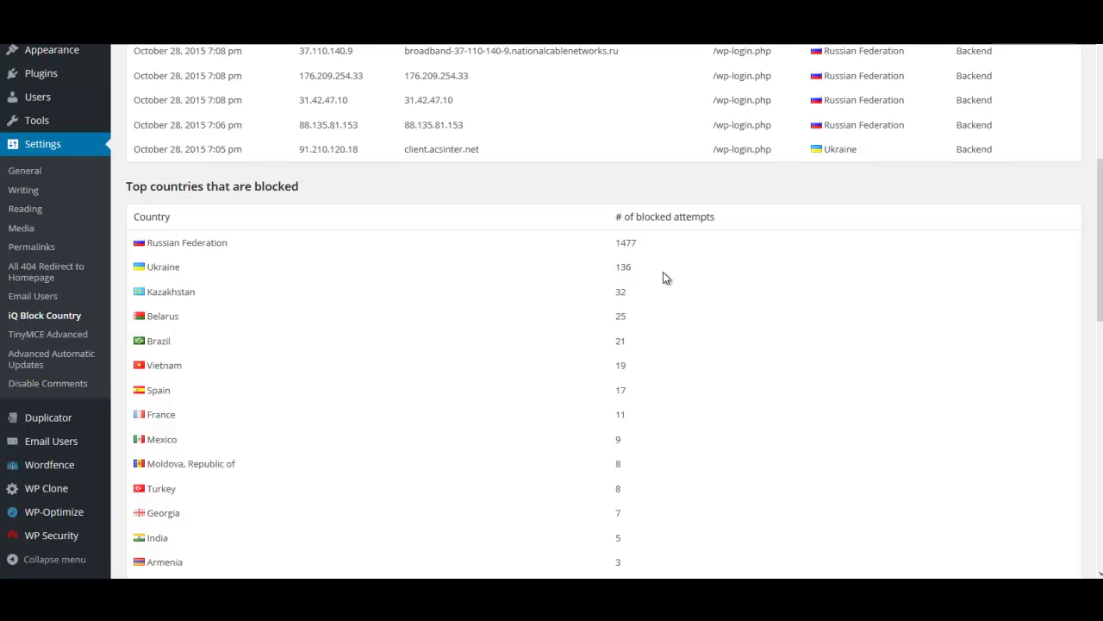
scroll(663, 277, up, 3)
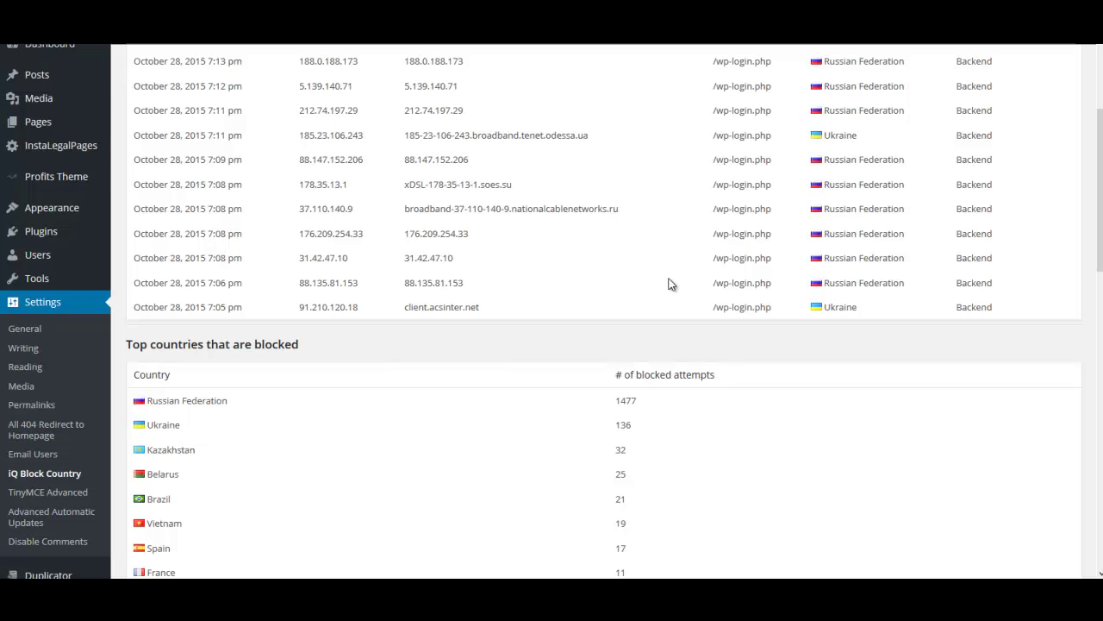
Scroll down the blocked-visits log and back up to the top
scroll(668, 280, down, 10)
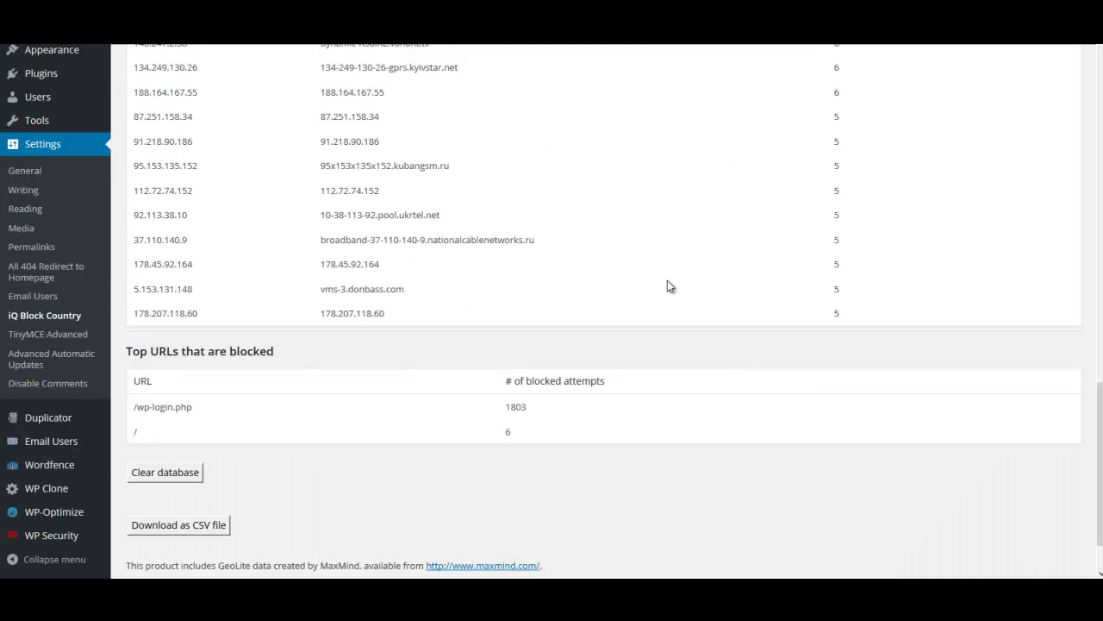
scroll(422, 419, down, 1)
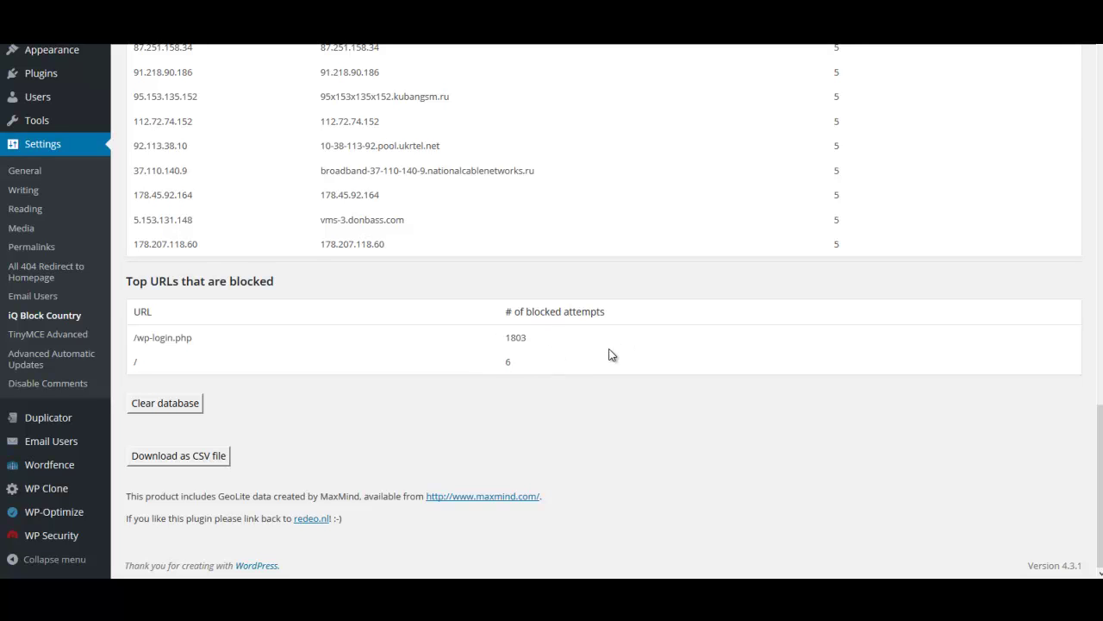
scroll(613, 340, up, 2)
scroll(614, 335, up, 10)
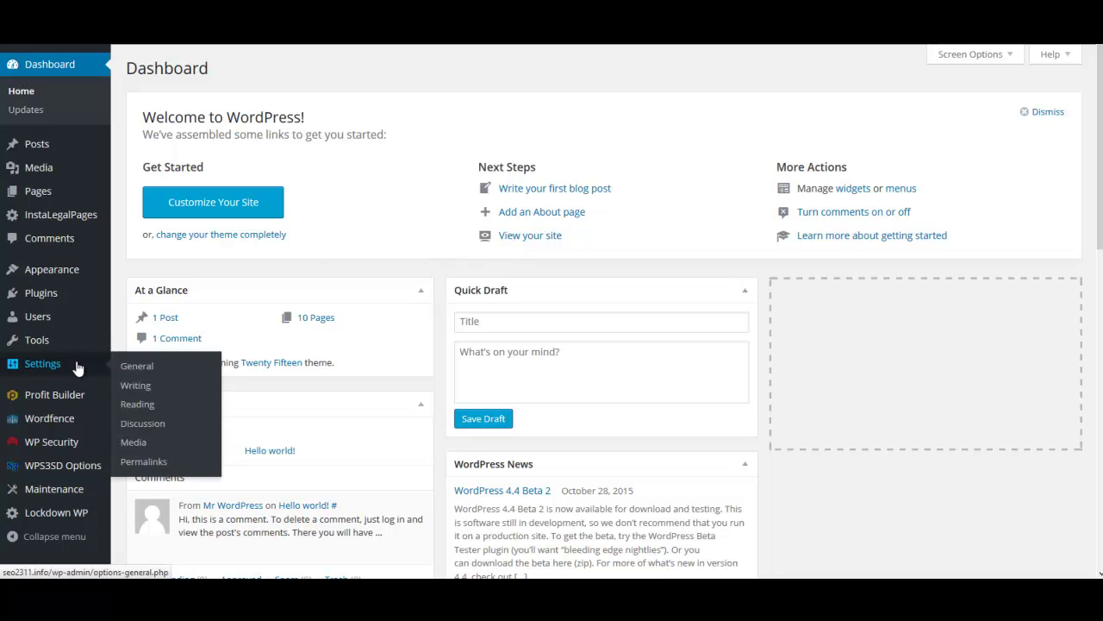
Search new plugins for 'iq block country' and install the iQ Block Country plugin
mouse_move(30, 296)
click(130, 313)
click(939, 113)
text(iq)
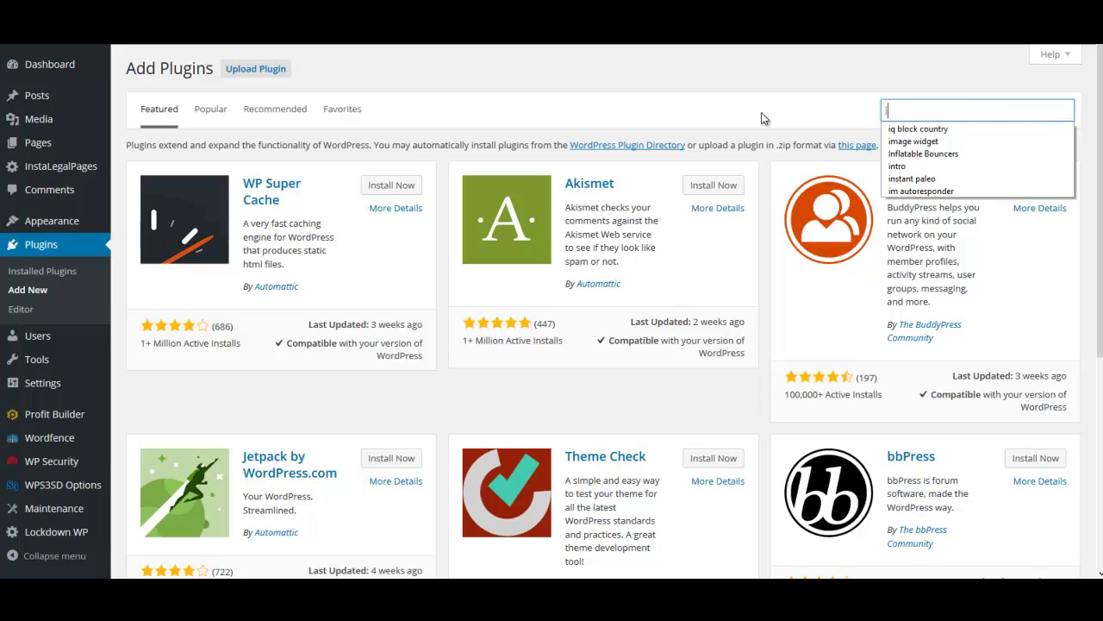
click(966, 129)
key(Return)
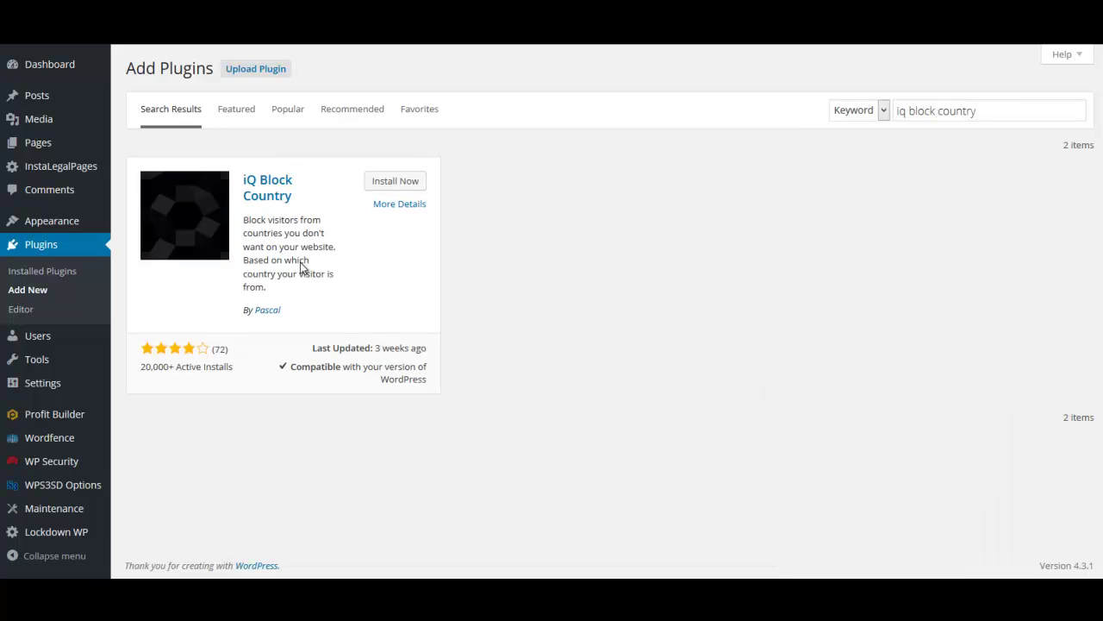
click(377, 184)
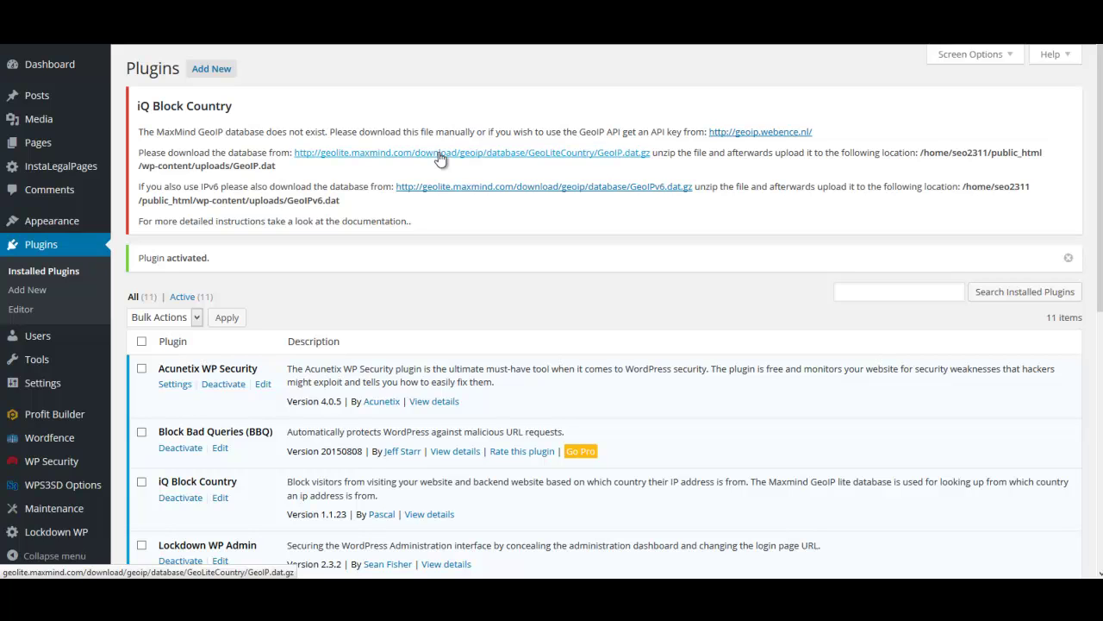
Download and save the GeoLiteCountry GeoIP.dat.gz database file from the notice's link
click(395, 162)
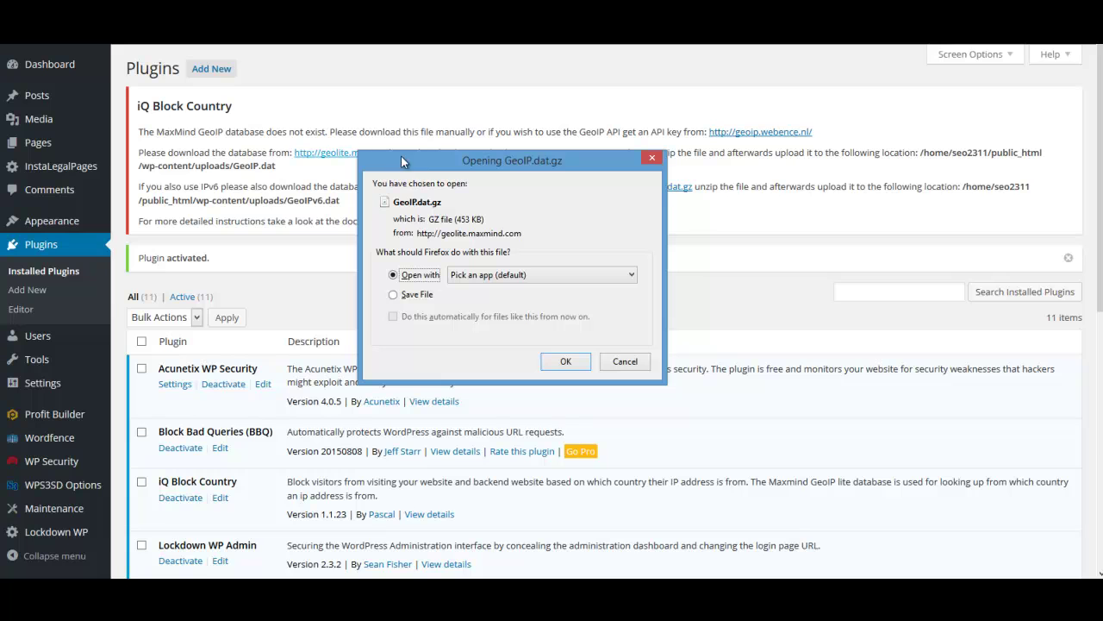
click(393, 296)
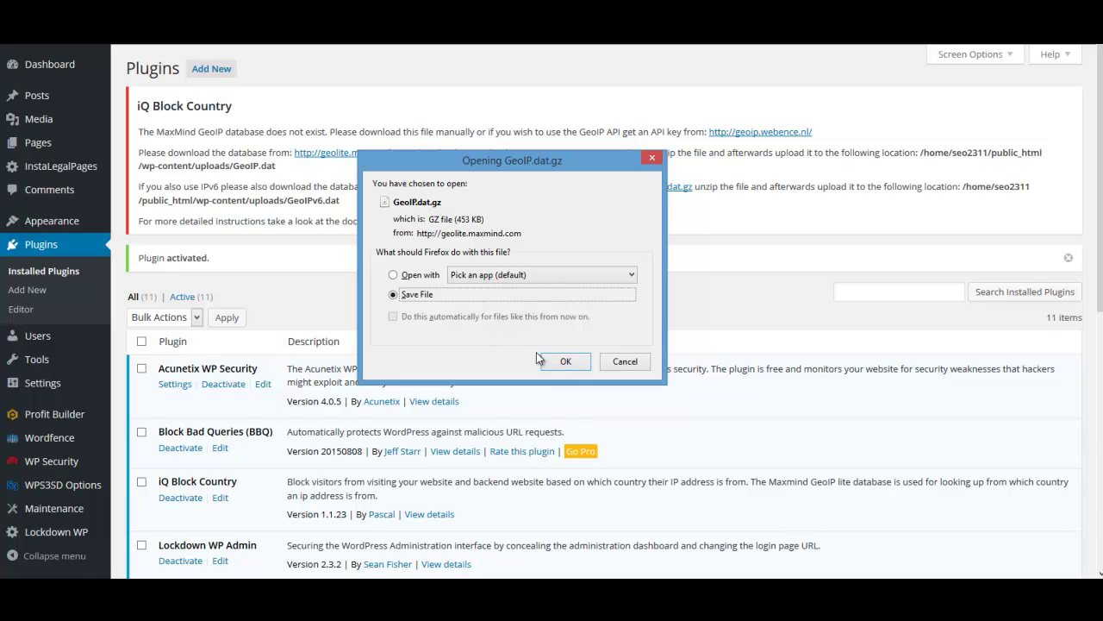
click(620, 362)
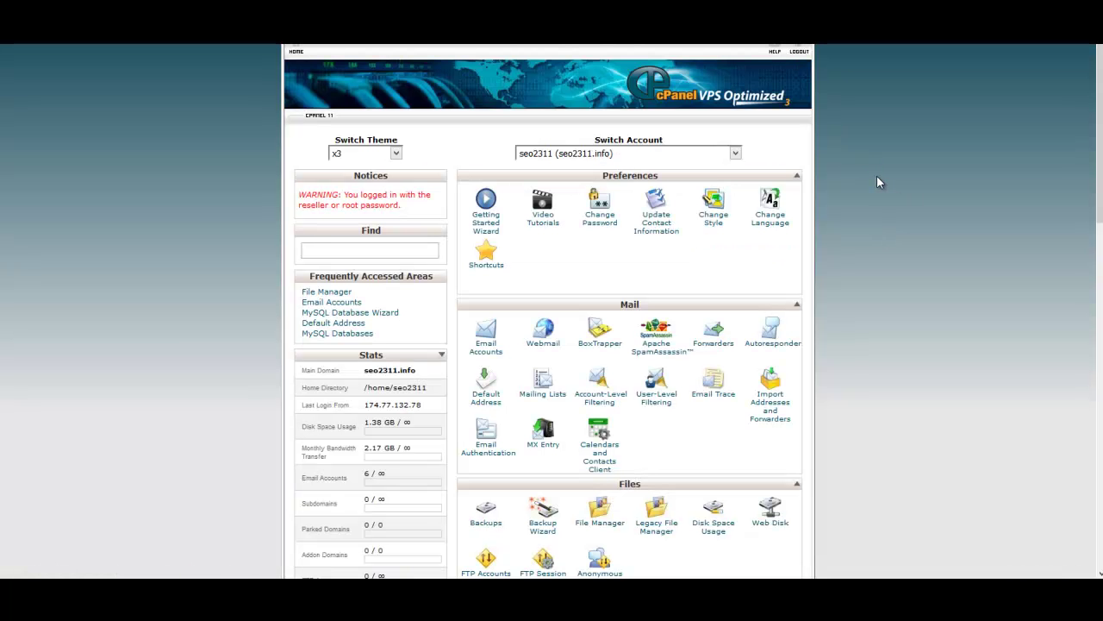
In cPanel File Manager, open the upload page for public_html/wp-content/uploads
scroll(860, 183, down, 3)
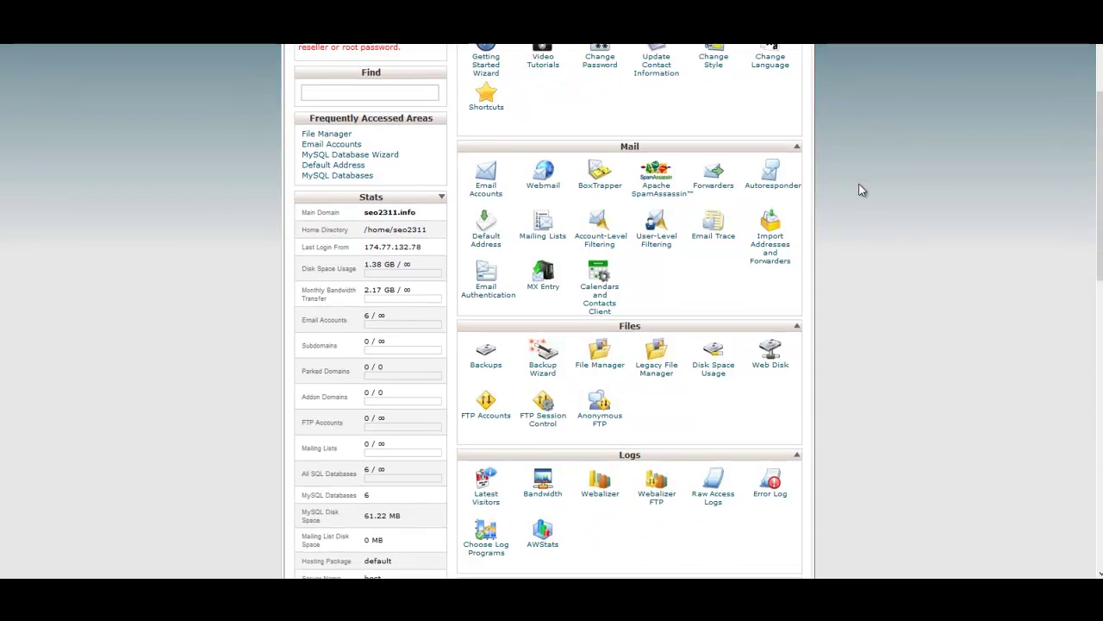
click(598, 366)
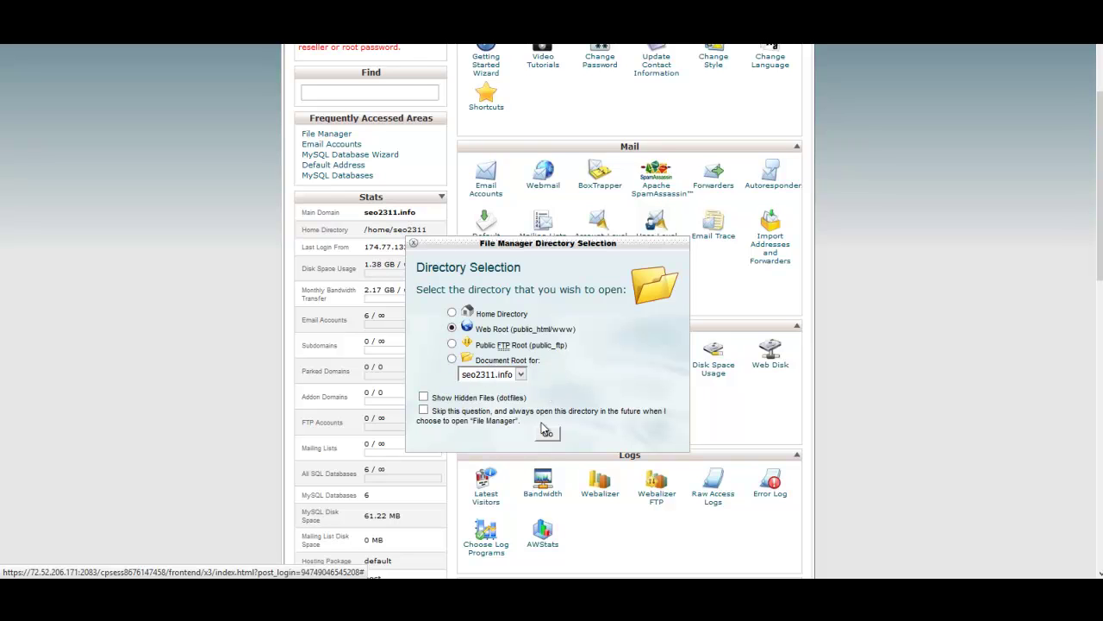
click(549, 433)
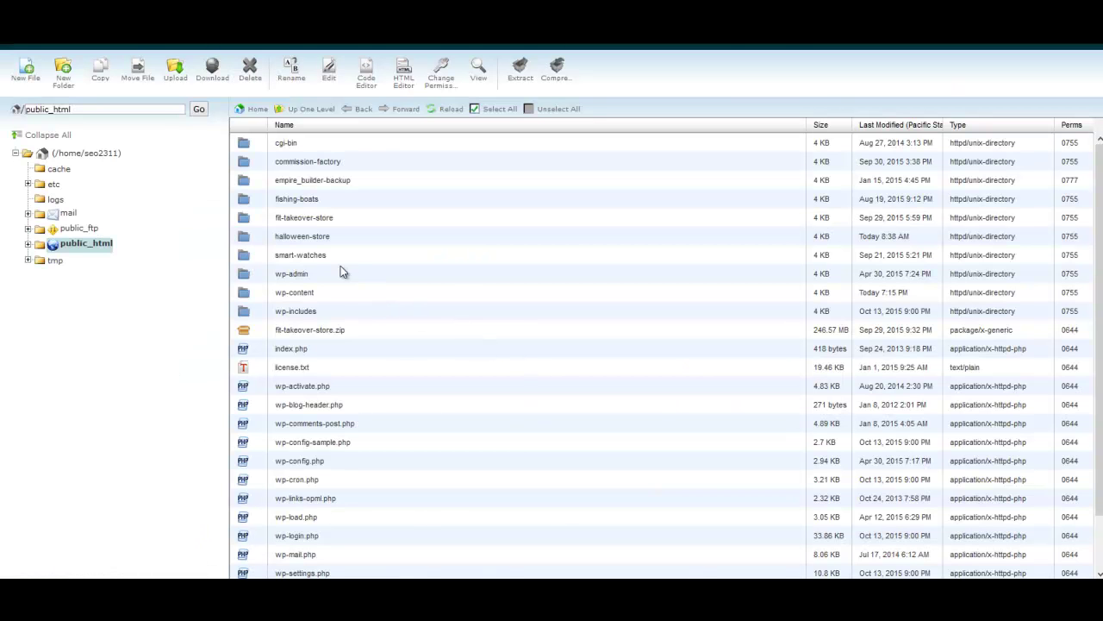
double_click(243, 295)
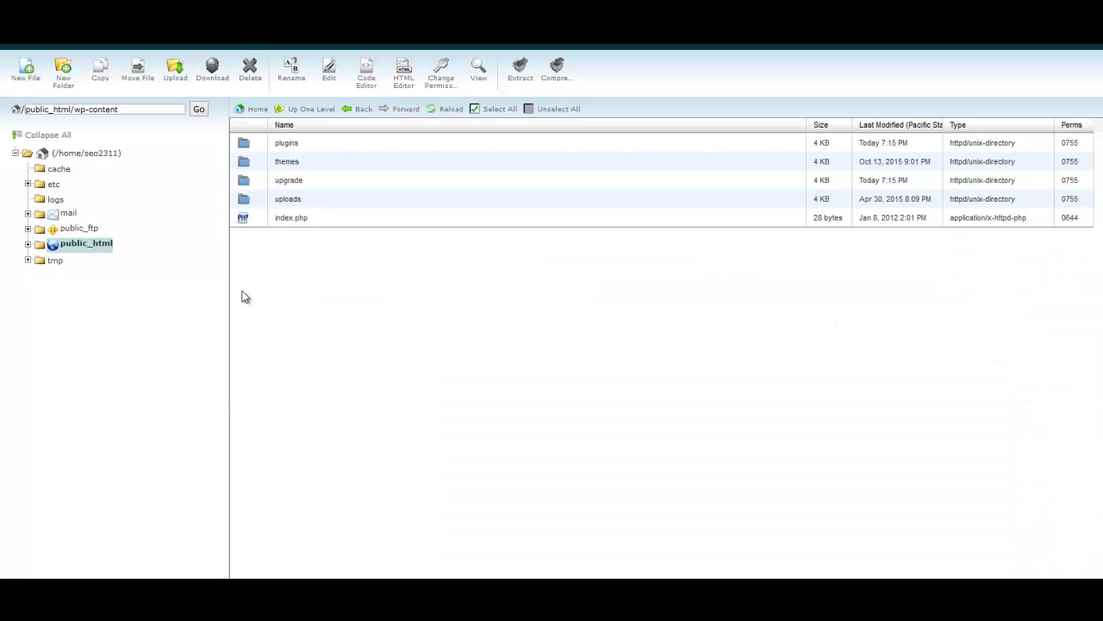
double_click(243, 200)
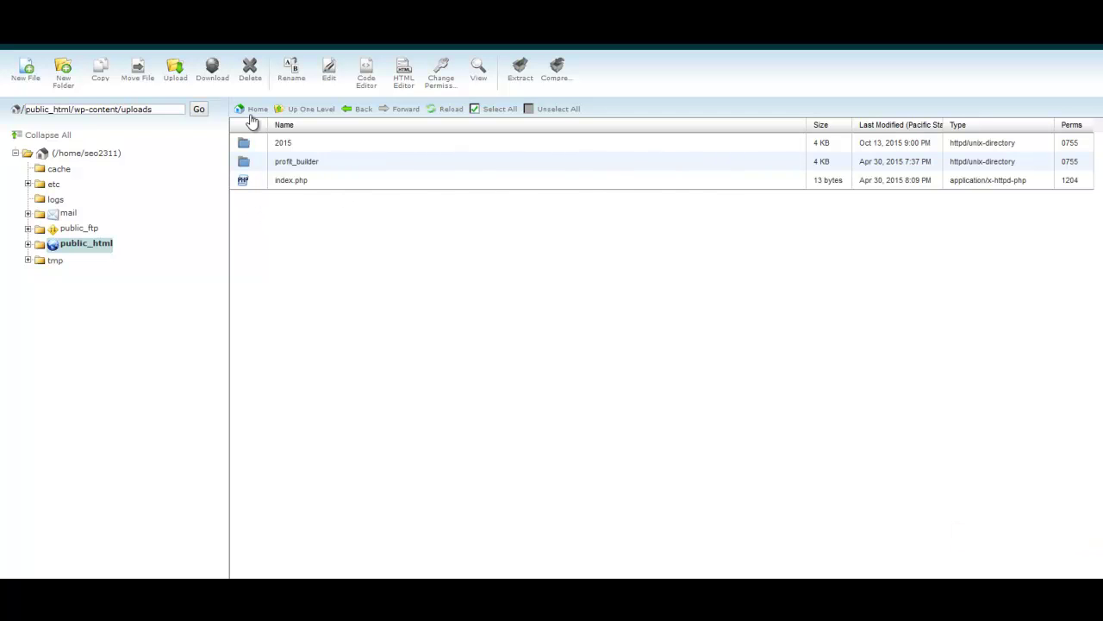
click(173, 79)
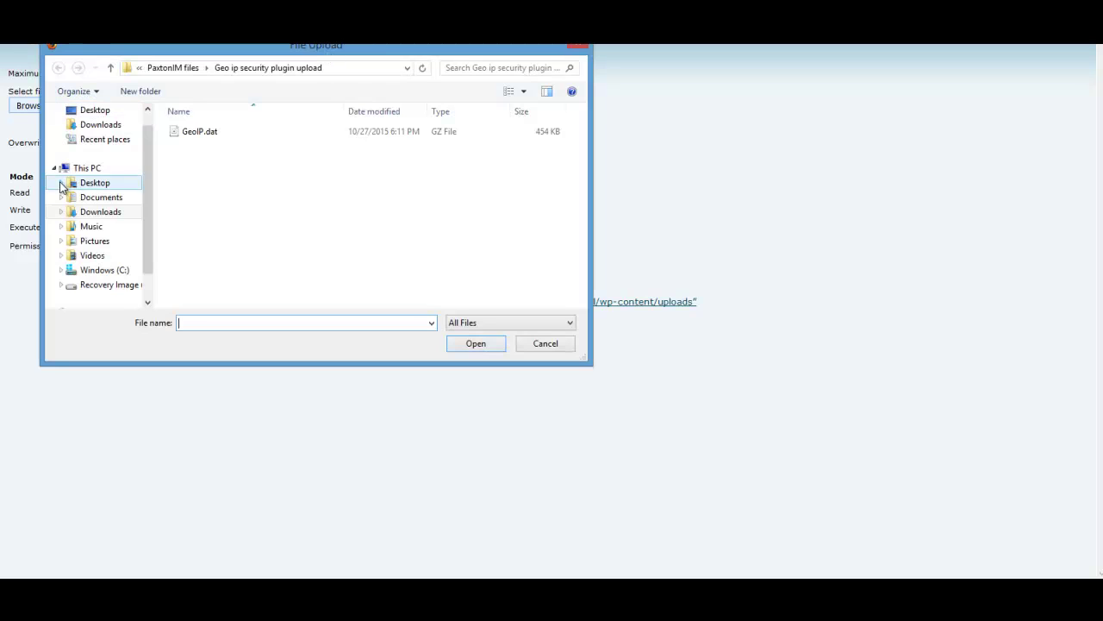
Upload GeoIP.dat.gz into wp-content/uploads and return to the folder listing
click(206, 134)
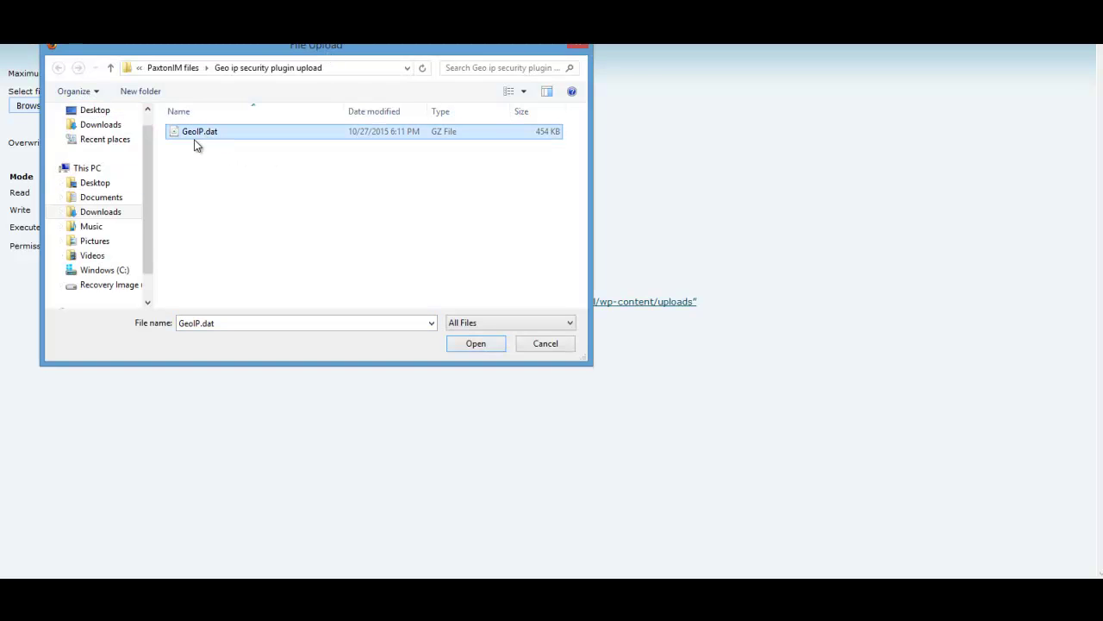
click(476, 344)
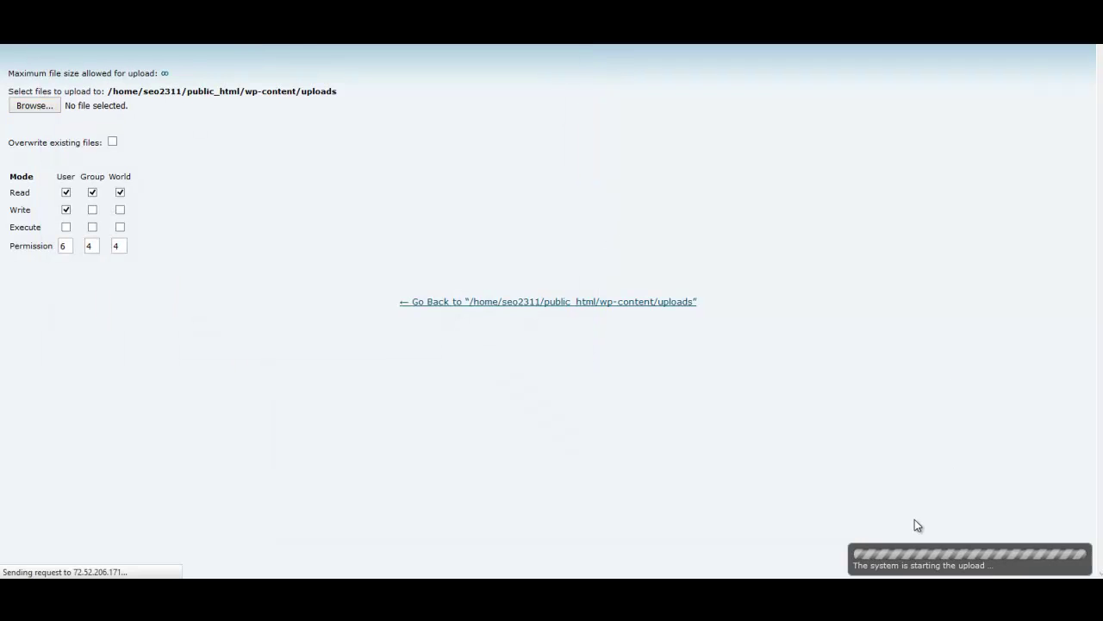
click(632, 301)
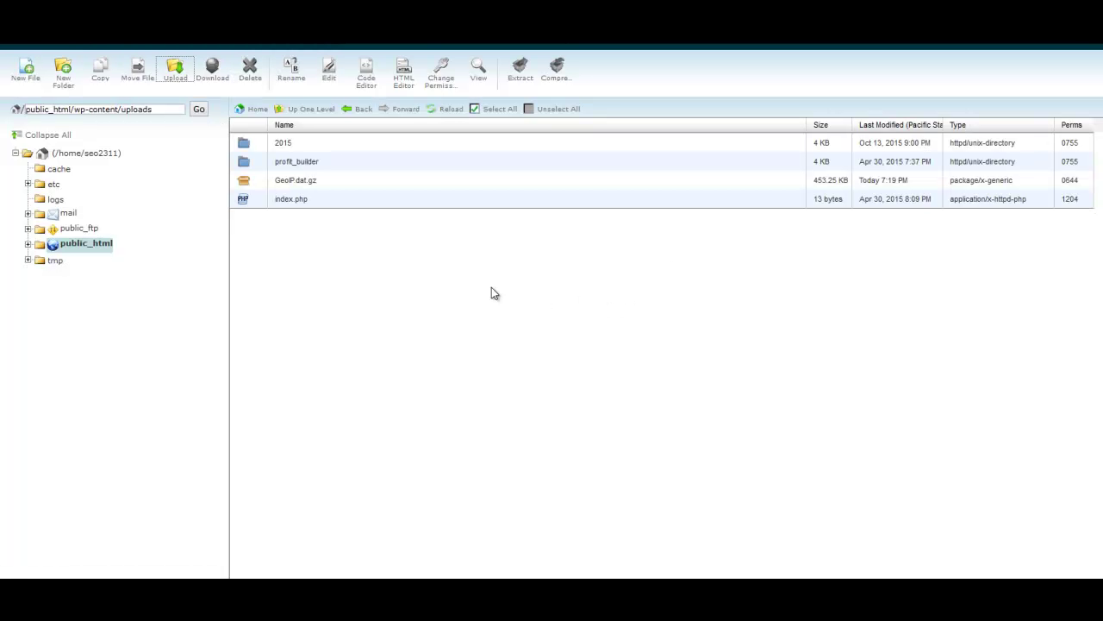
Extract GeoIP.dat.gz in the uploads folder and reload the listing to show GeoIP.dat
click(246, 187)
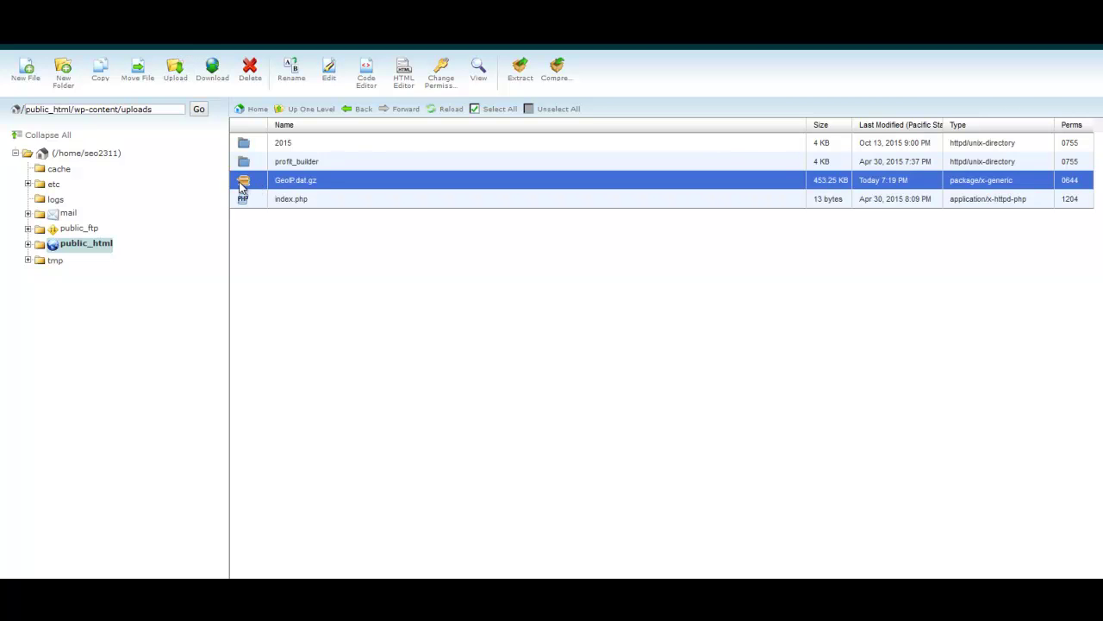
click(520, 76)
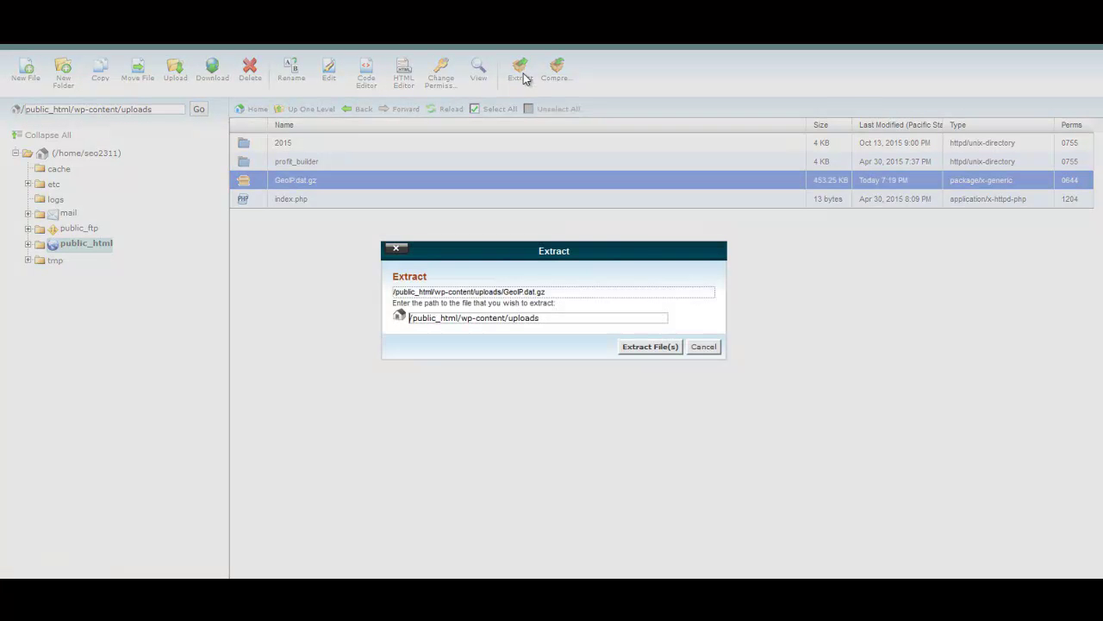
click(648, 348)
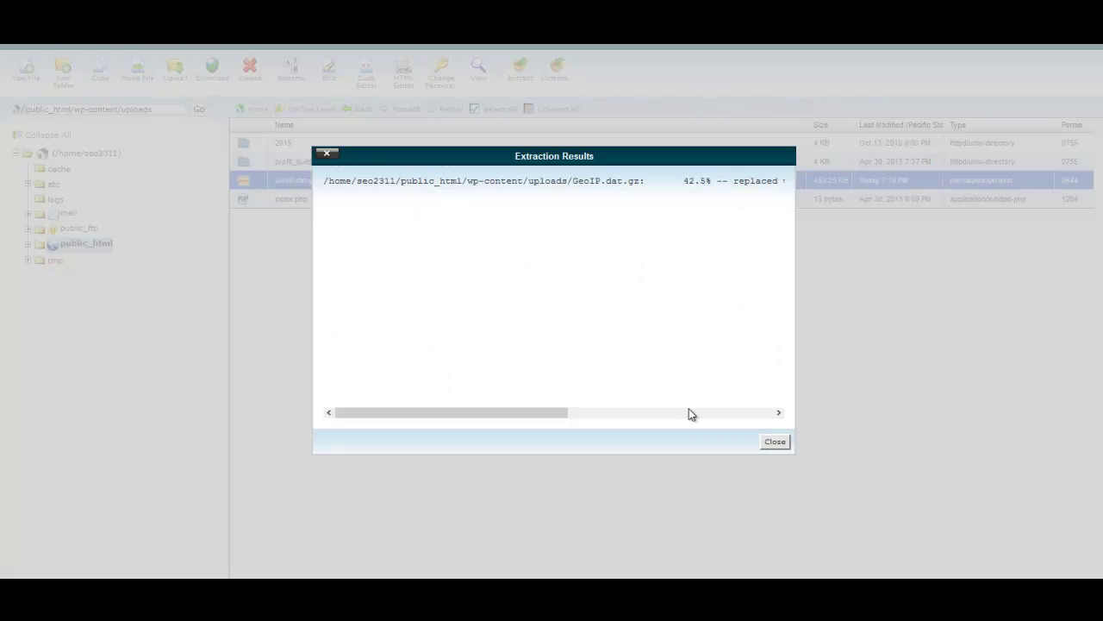
click(775, 442)
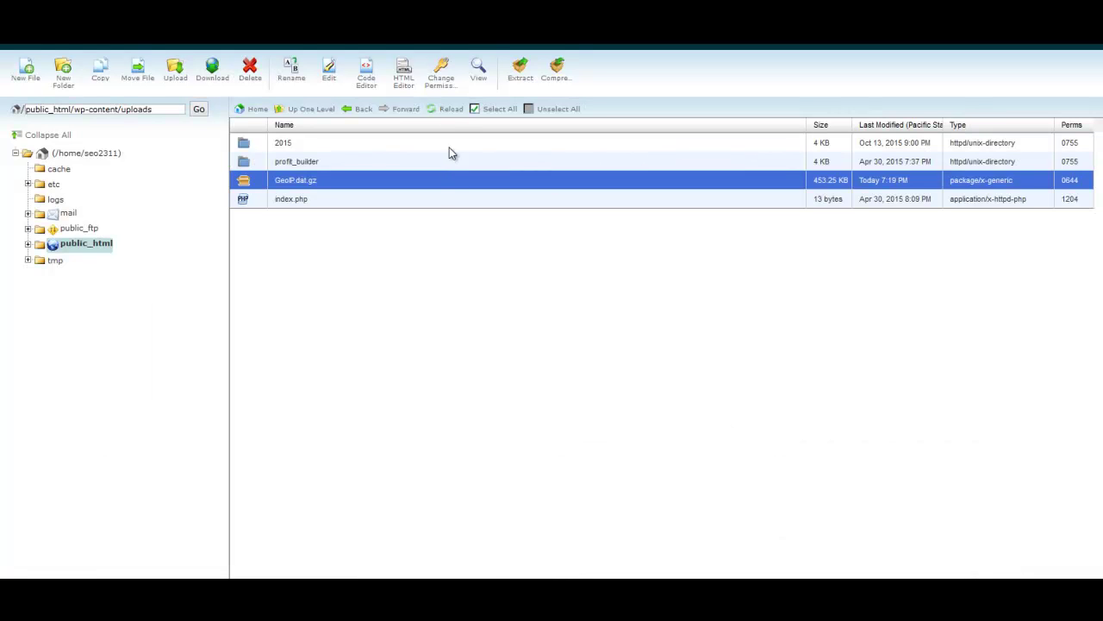
click(448, 110)
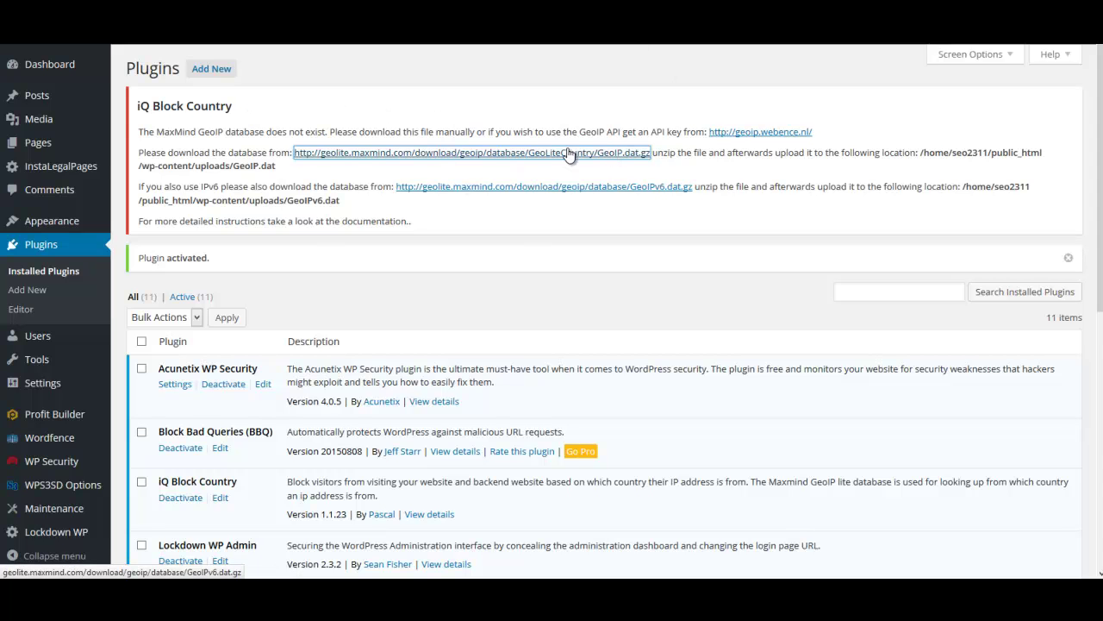
Reload the Plugins page so the missing GeoIP database notice clears
key(F5)
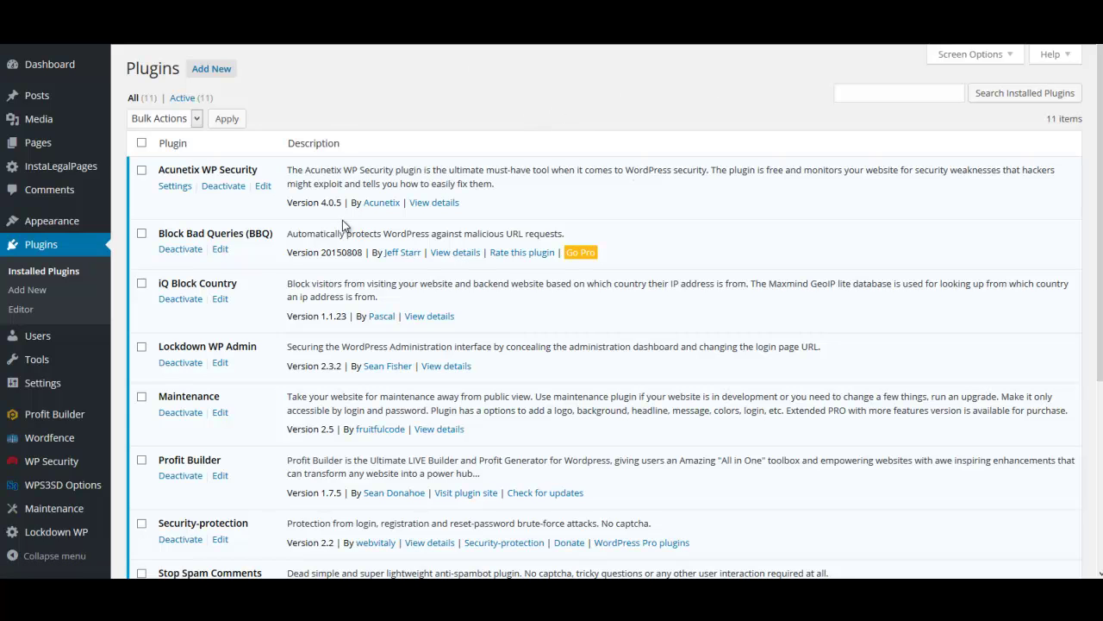
Open iQ Block Country settings, review the blocked-visitor message, and show the Frontend options
mouse_move(56, 395)
click(144, 500)
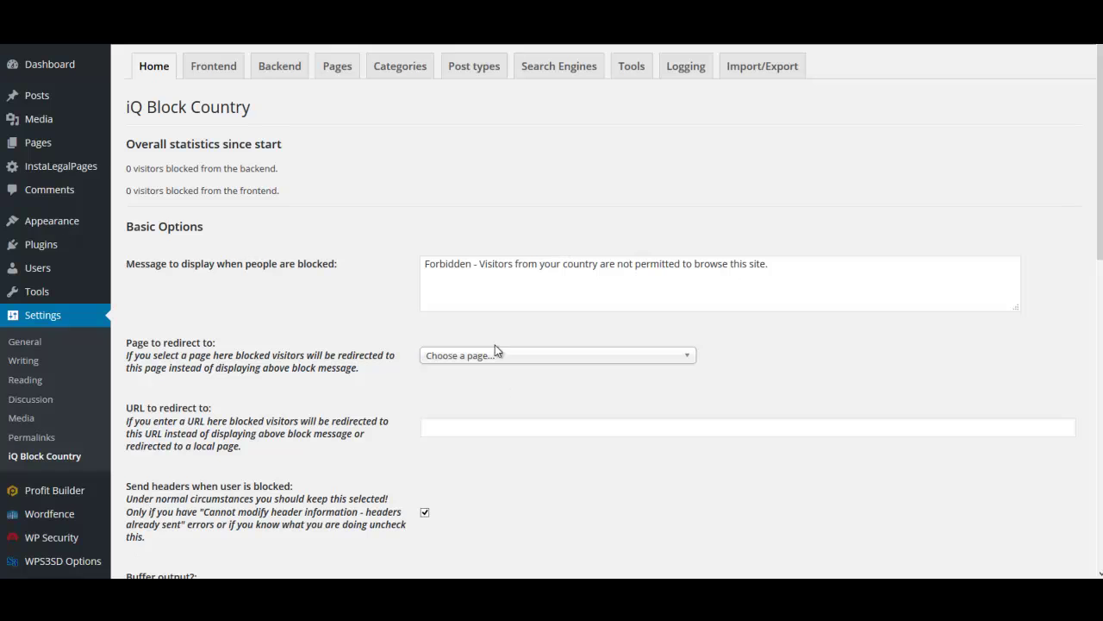
drag(424, 264, 820, 308)
click(724, 303)
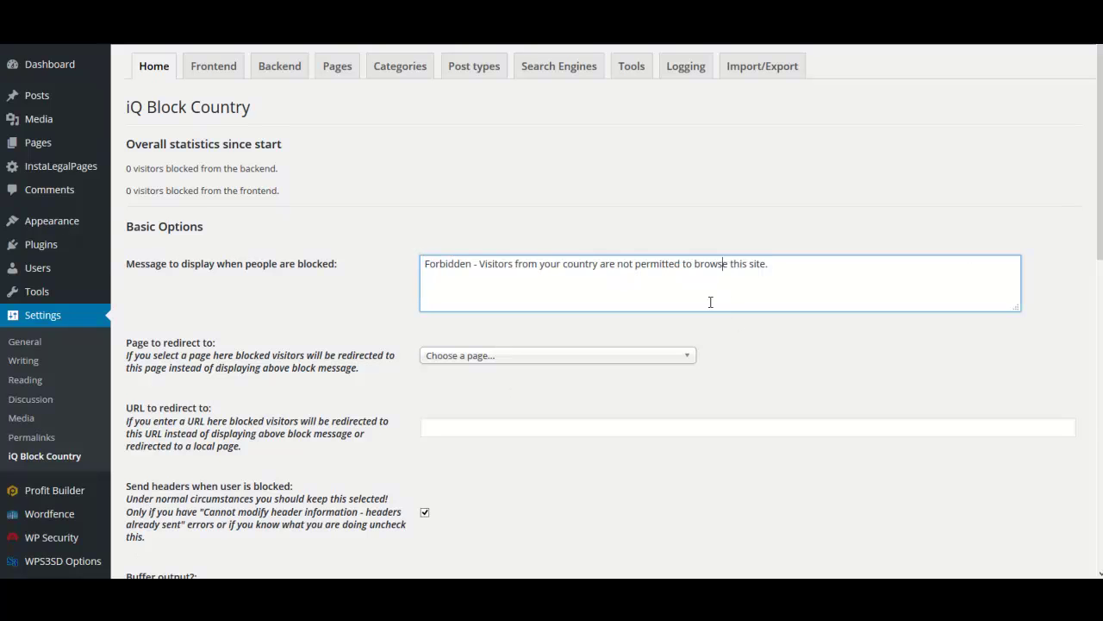
drag(425, 265, 828, 263)
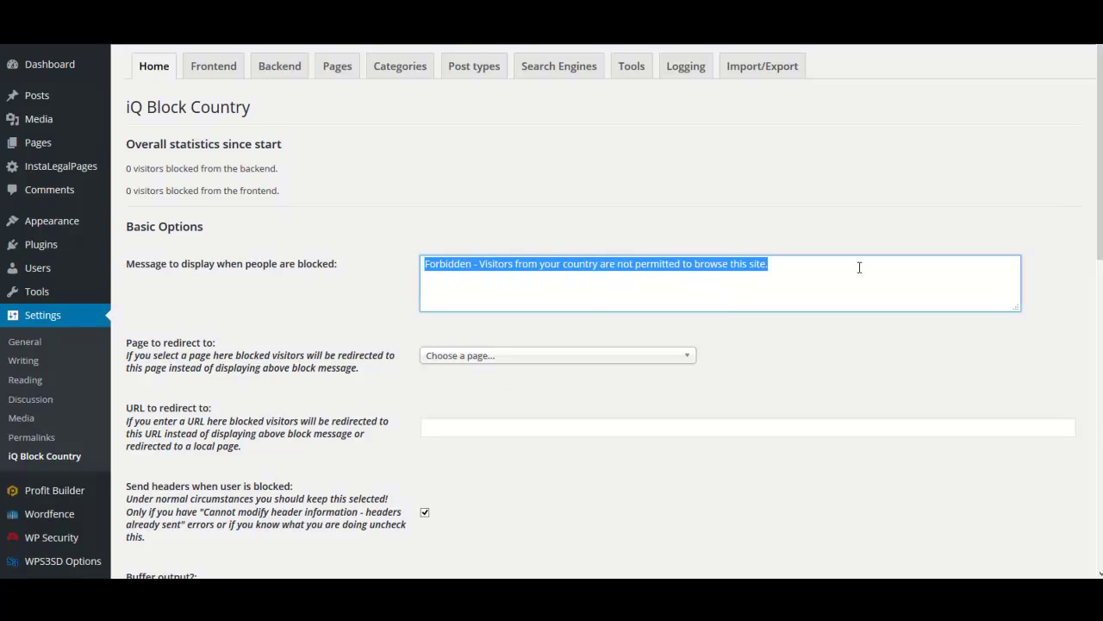
click(821, 263)
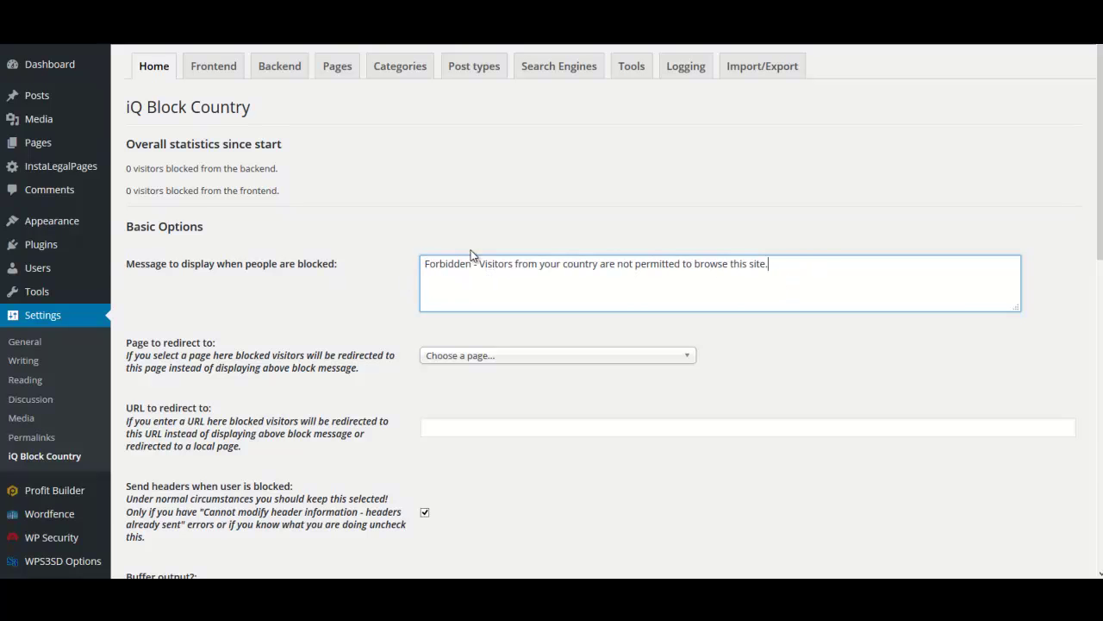
scroll(414, 362, down, 3)
scroll(497, 393, down, 5)
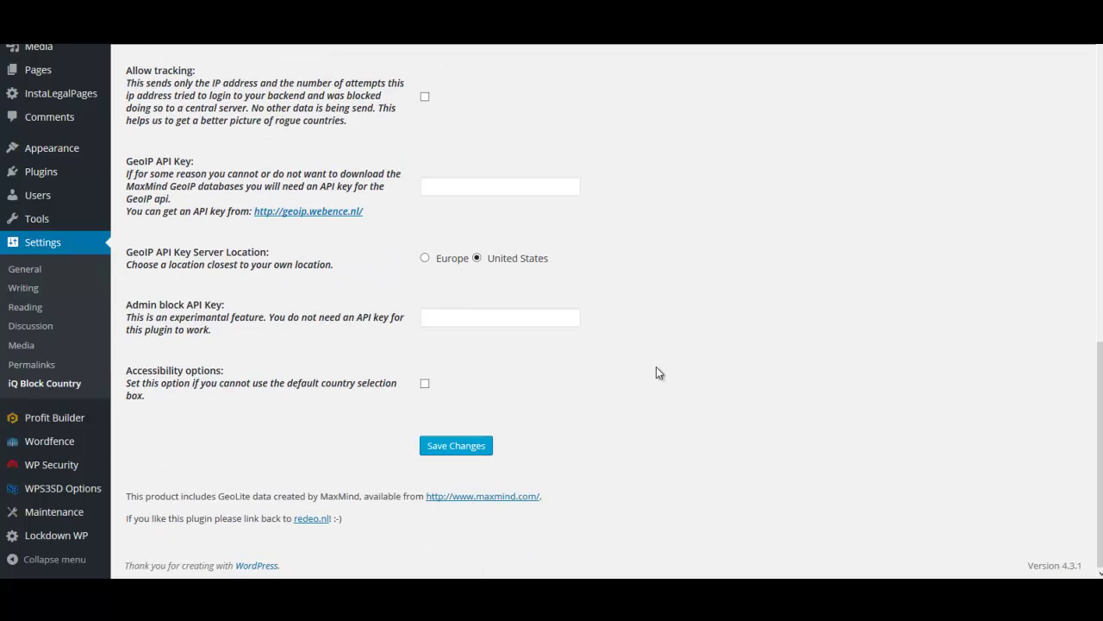
scroll(599, 354, up, 8)
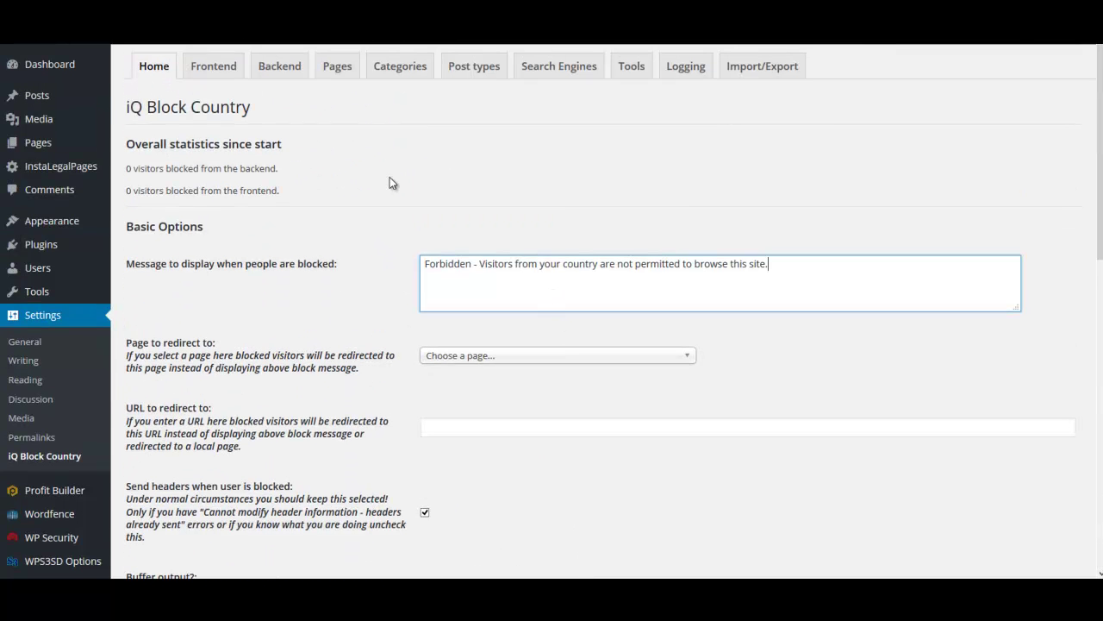
click(214, 74)
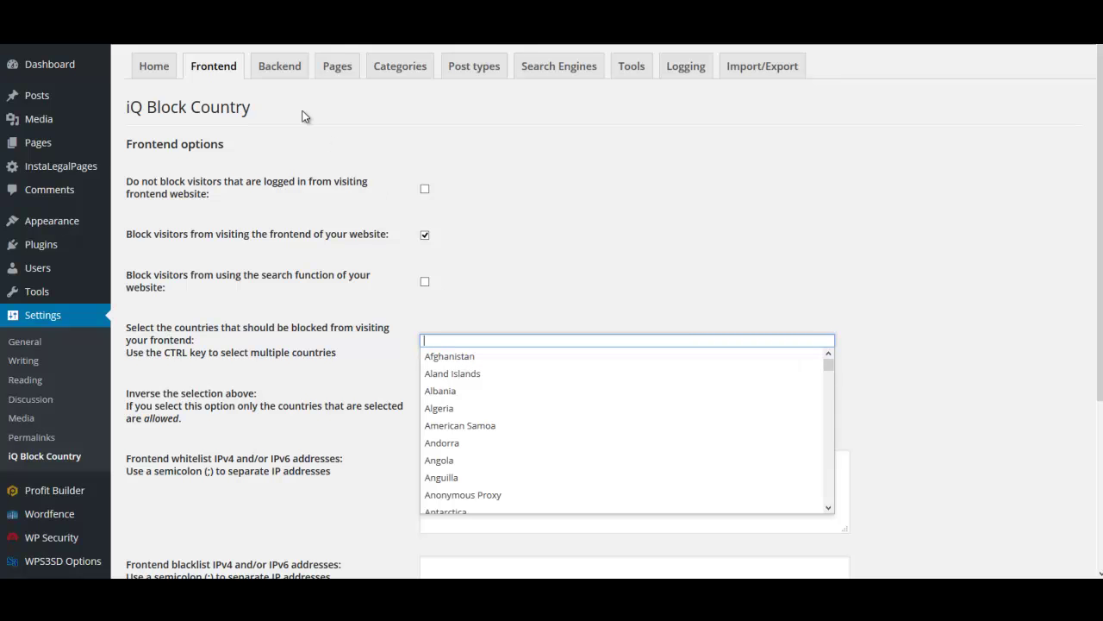
Add Azerbaijan, China, Russian Federation and Ukraine to the frontend blocked countries
text(aze)
key(Return)
scroll(522, 422, down, 5)
scroll(522, 421, down, 6)
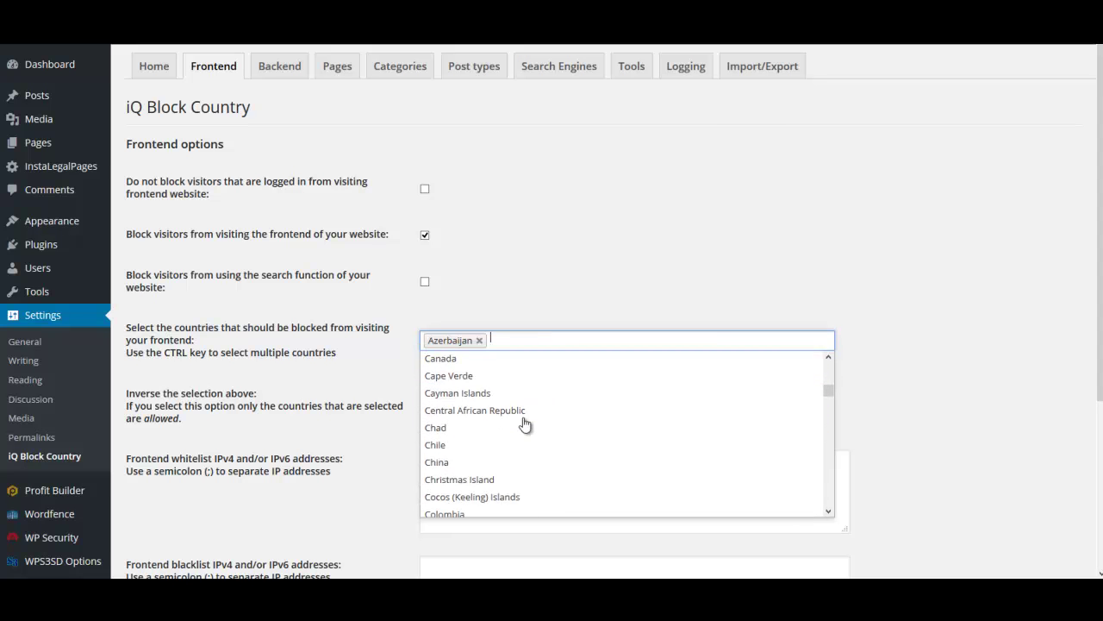
scroll(525, 423, down, 1)
click(459, 424)
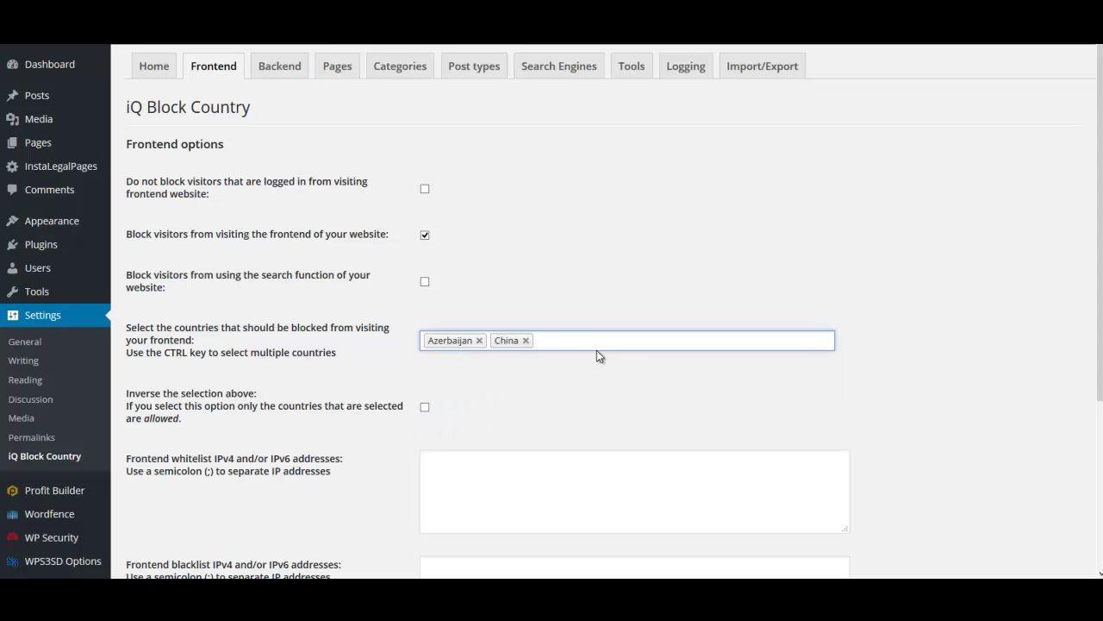
click(595, 346)
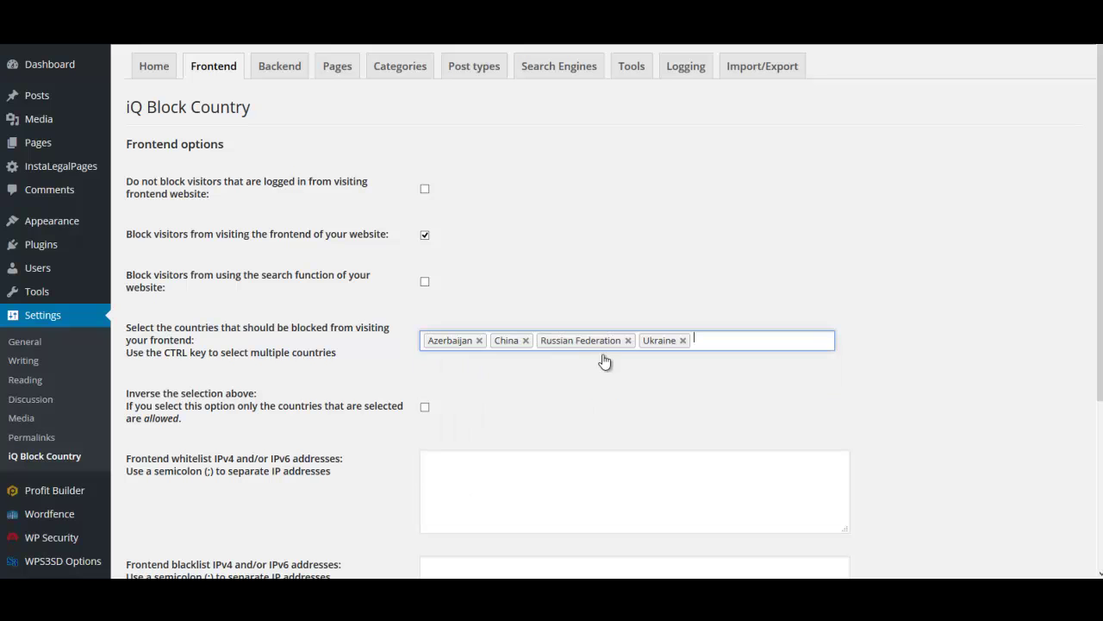
click(603, 341)
click(317, 362)
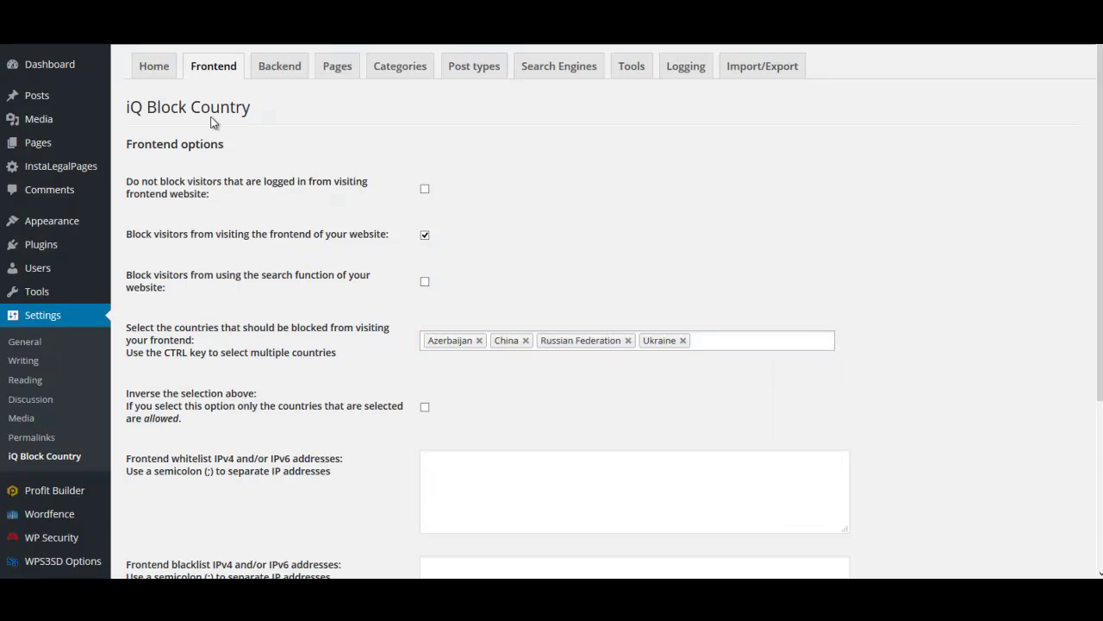
Save the frontend blocking settings and move on to the Backend options
scroll(253, 296, down, 3)
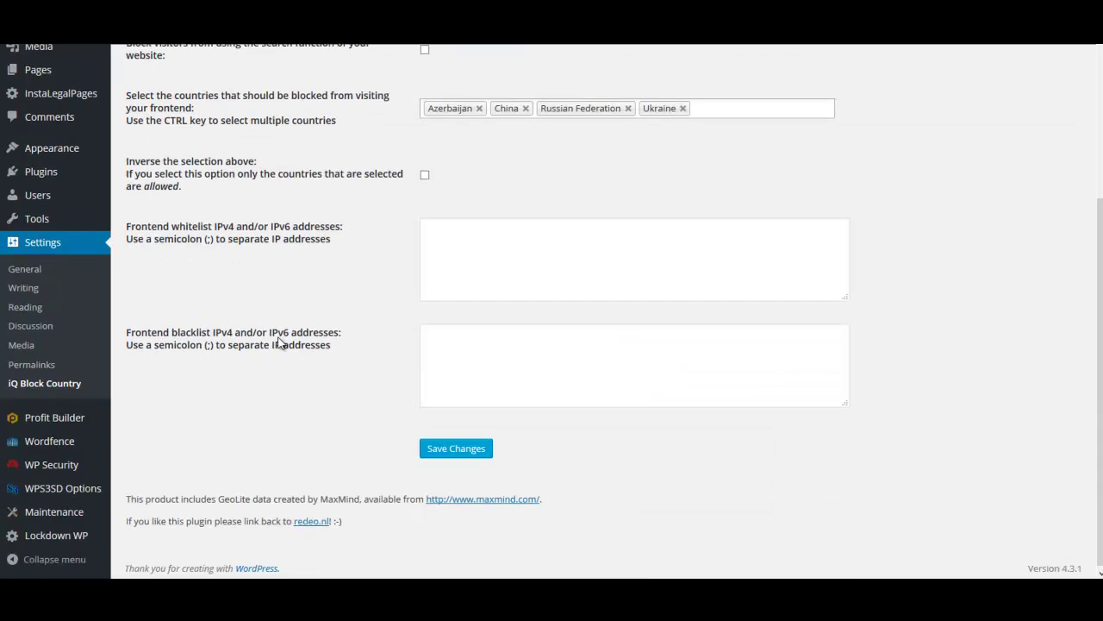
click(457, 445)
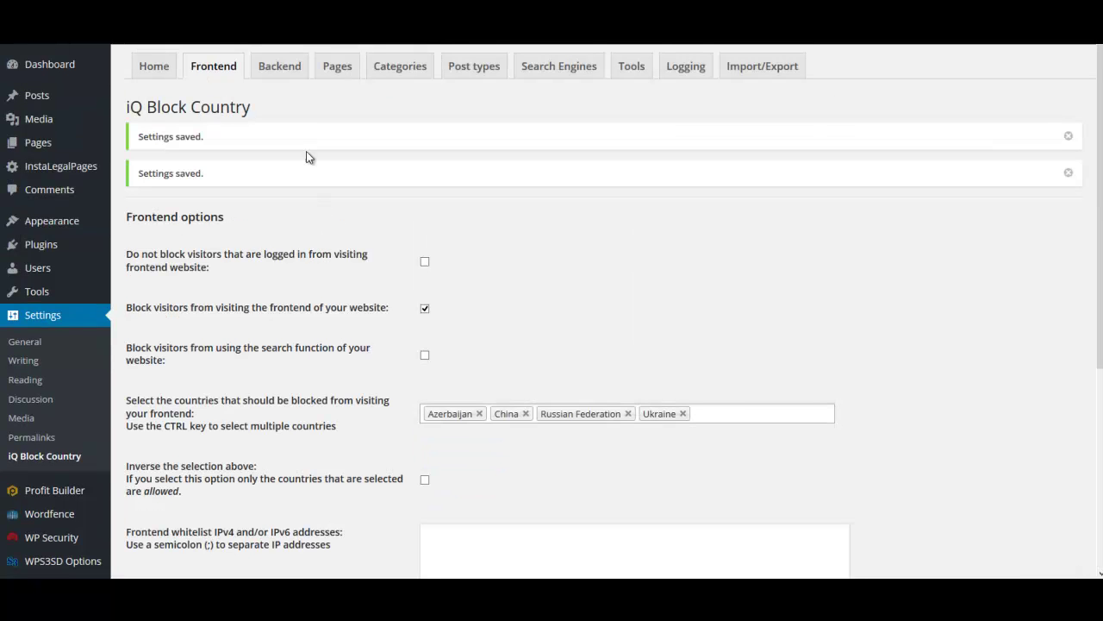
click(277, 68)
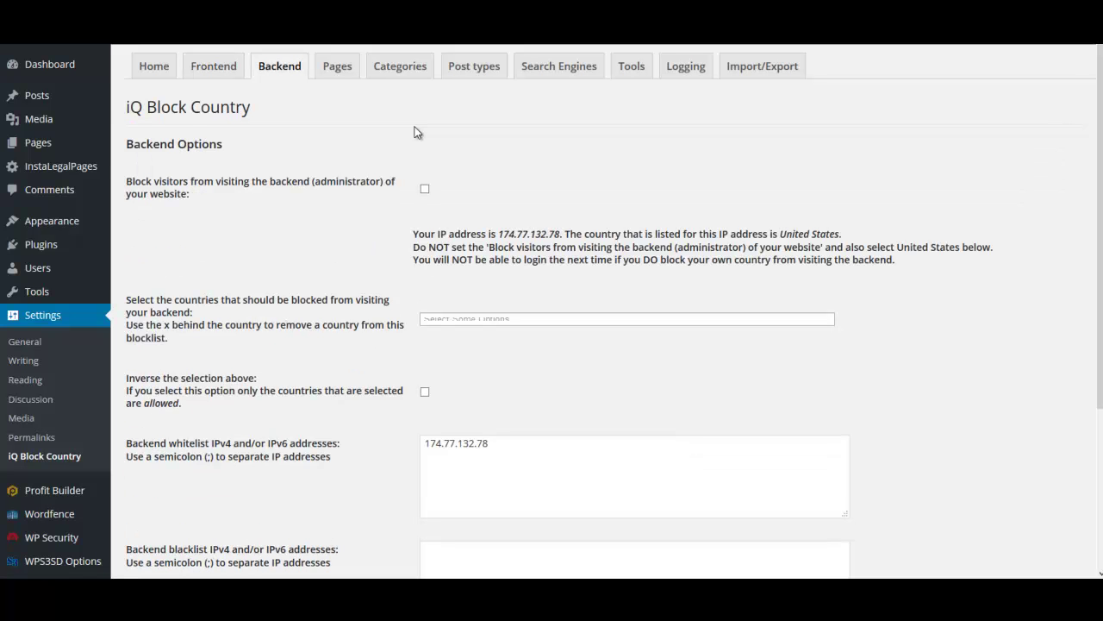
Enable backend blocking for United States with the selection inverted, allowing only the US, and save
click(425, 191)
scroll(298, 216, down, 3)
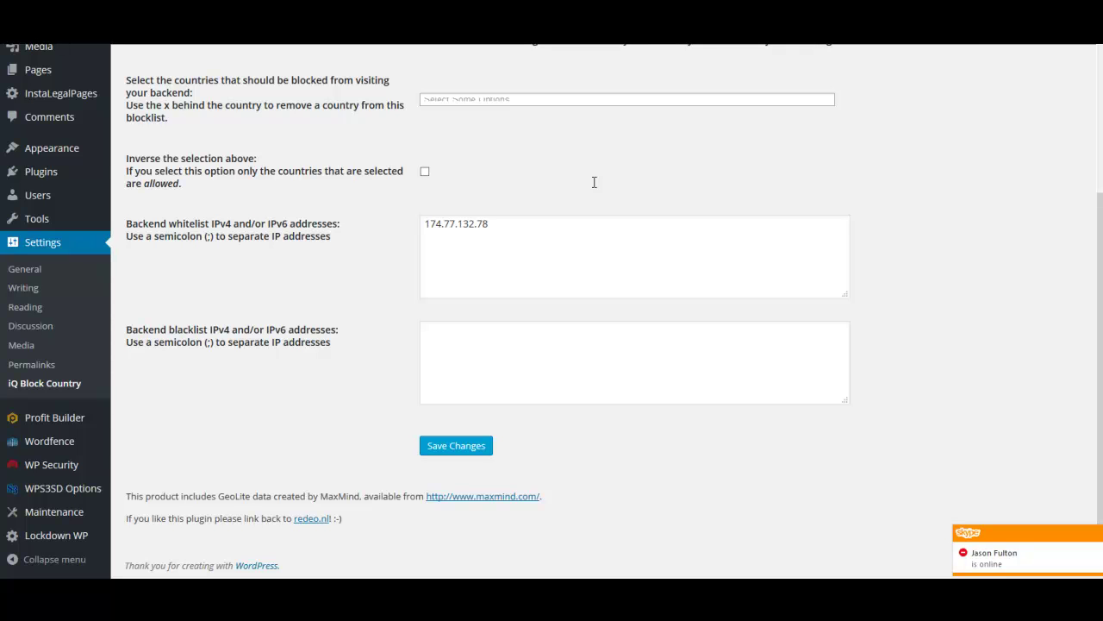
click(388, 135)
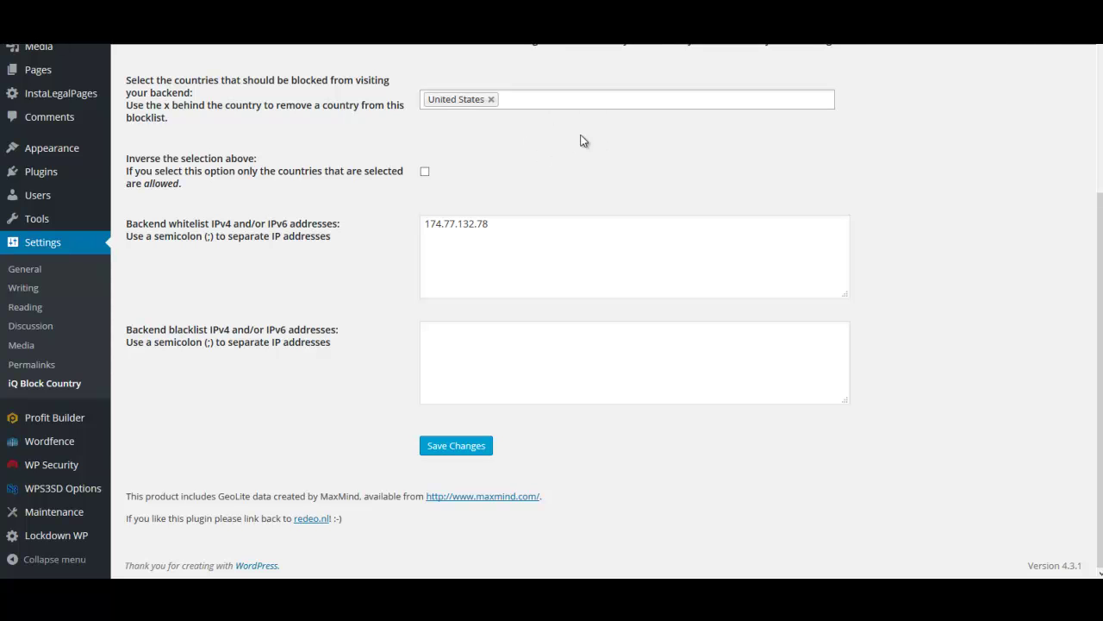
click(425, 172)
click(458, 447)
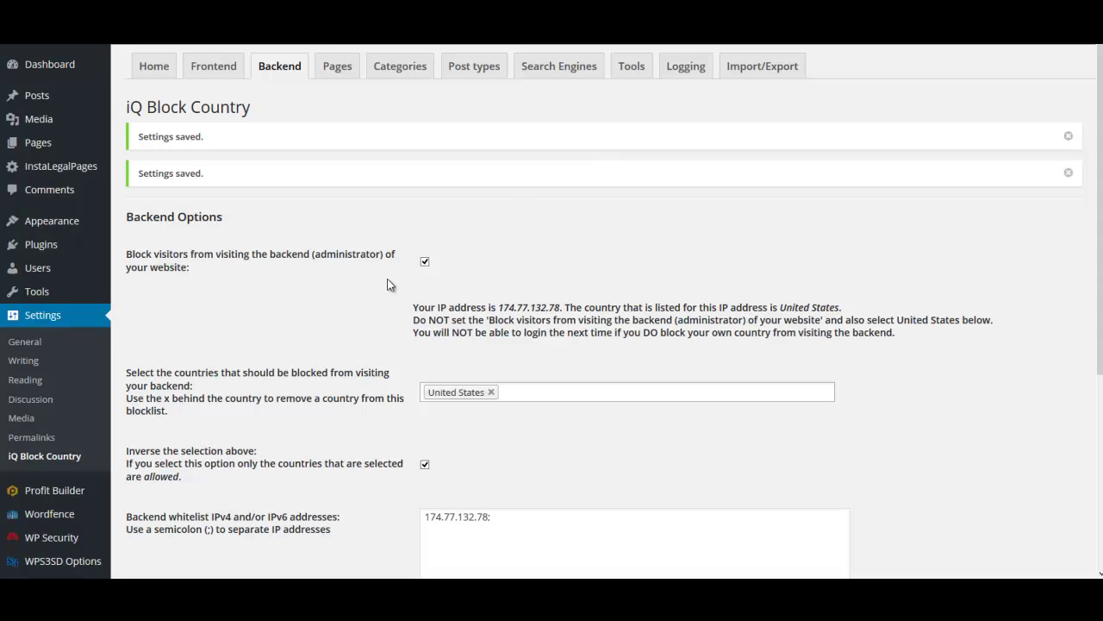
scroll(379, 289, down, 2)
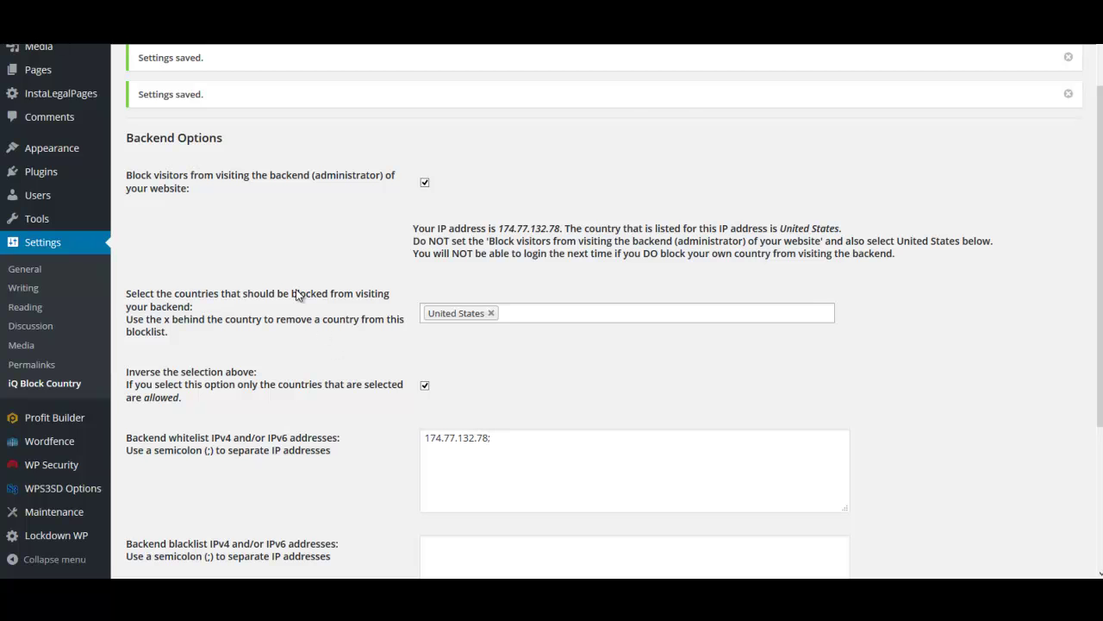
scroll(293, 291, up, 2)
Review the 11 active installed plugins, confirming iQ Block Country 1.1.23 is listed
click(39, 247)
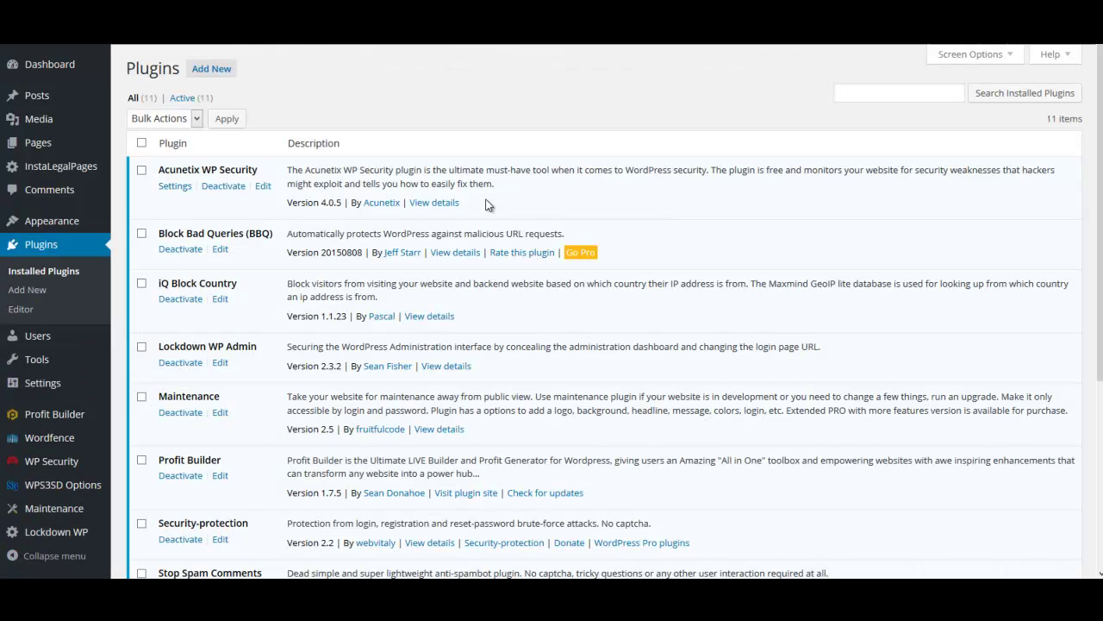
scroll(259, 252, down, 3)
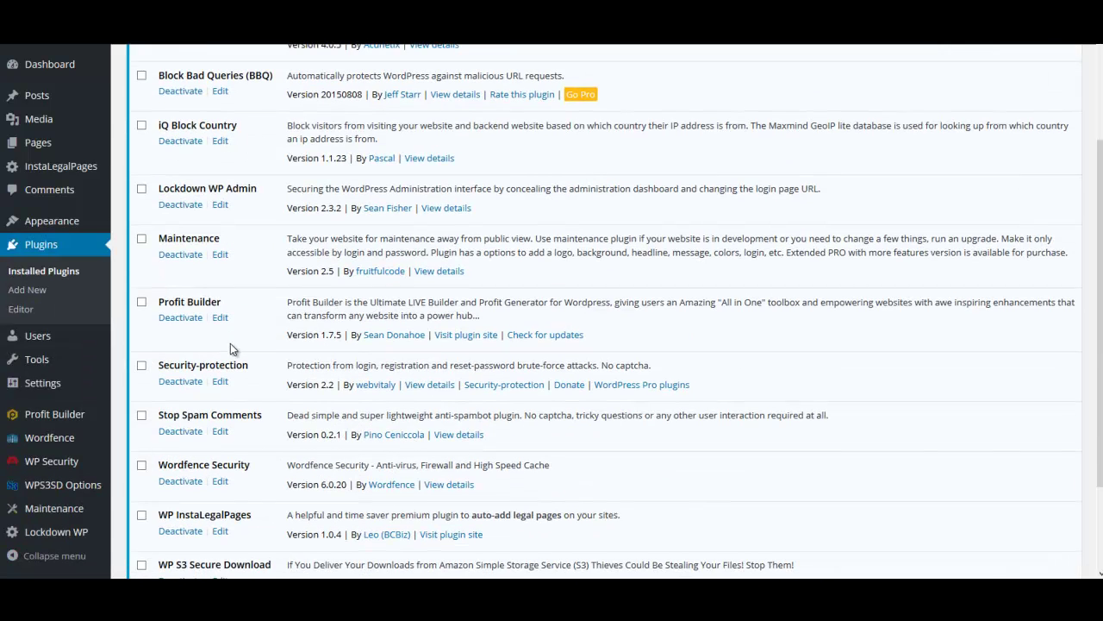
mouse_move(48, 463)
scroll(314, 297, up, 2)
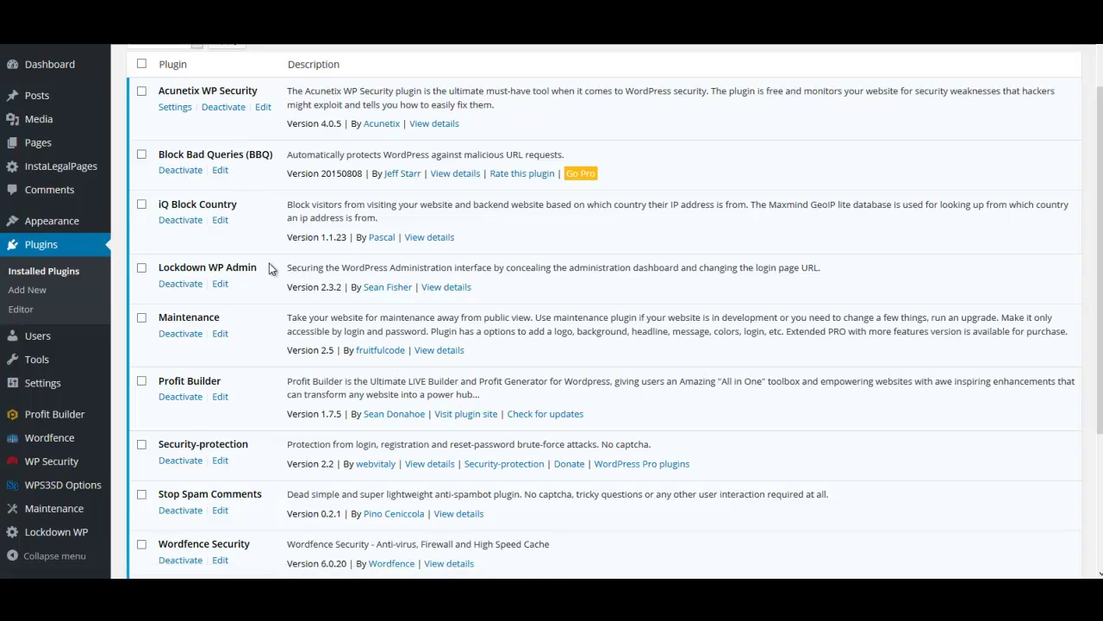
scroll(276, 276, down, 1)
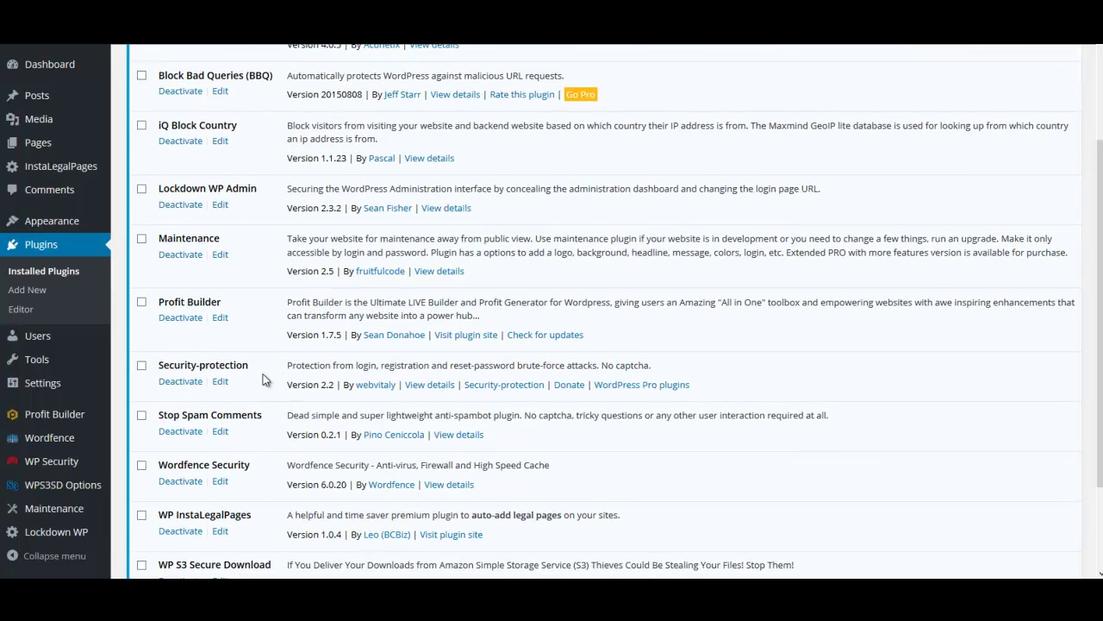
scroll(264, 379, down, 1)
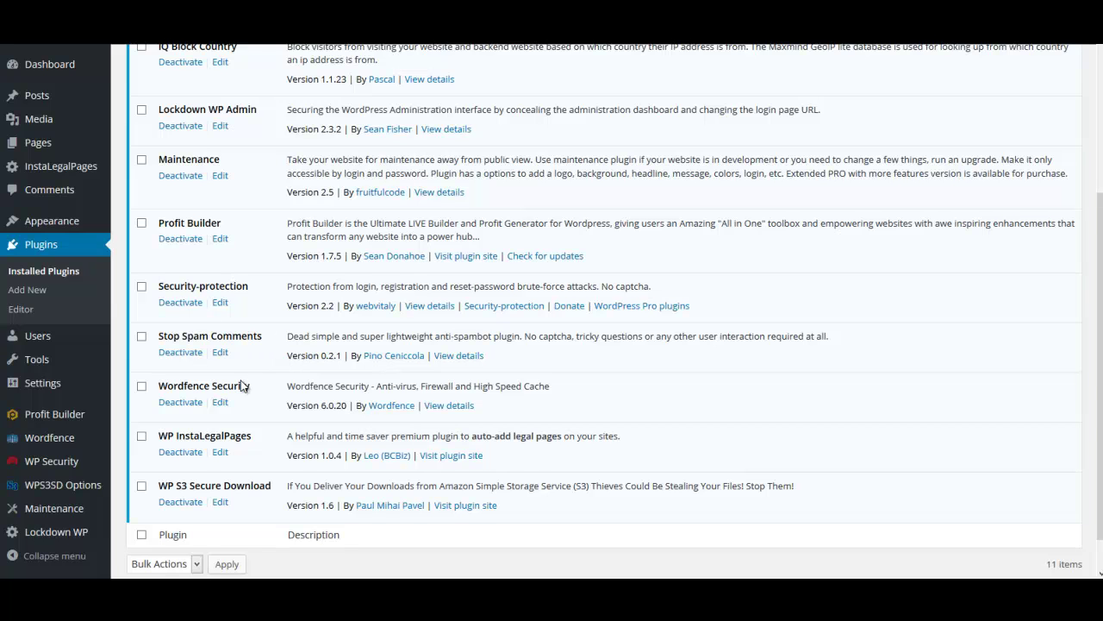
scroll(244, 385, up, 5)
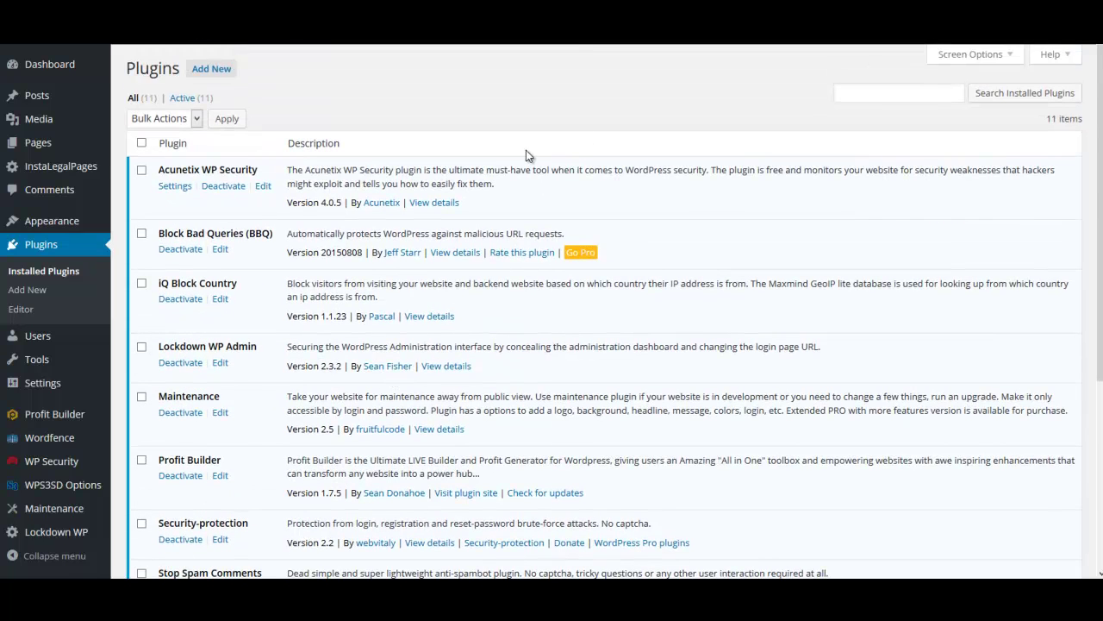